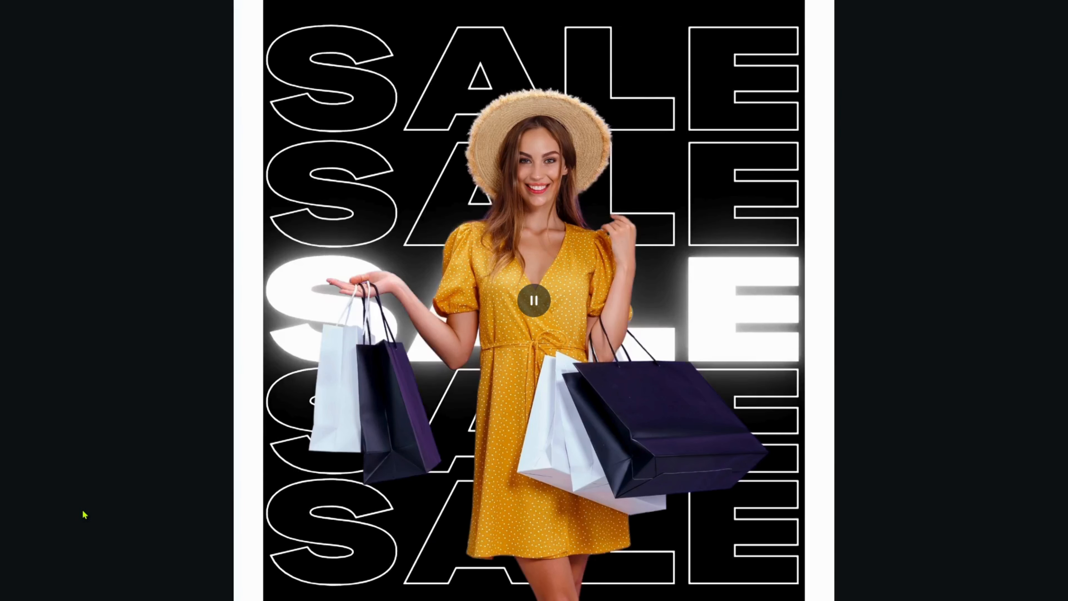
- Leave the full-screen preview and create a blank 1080 × 1080 px Facebook Video design from the Canva home page
key(Escape)
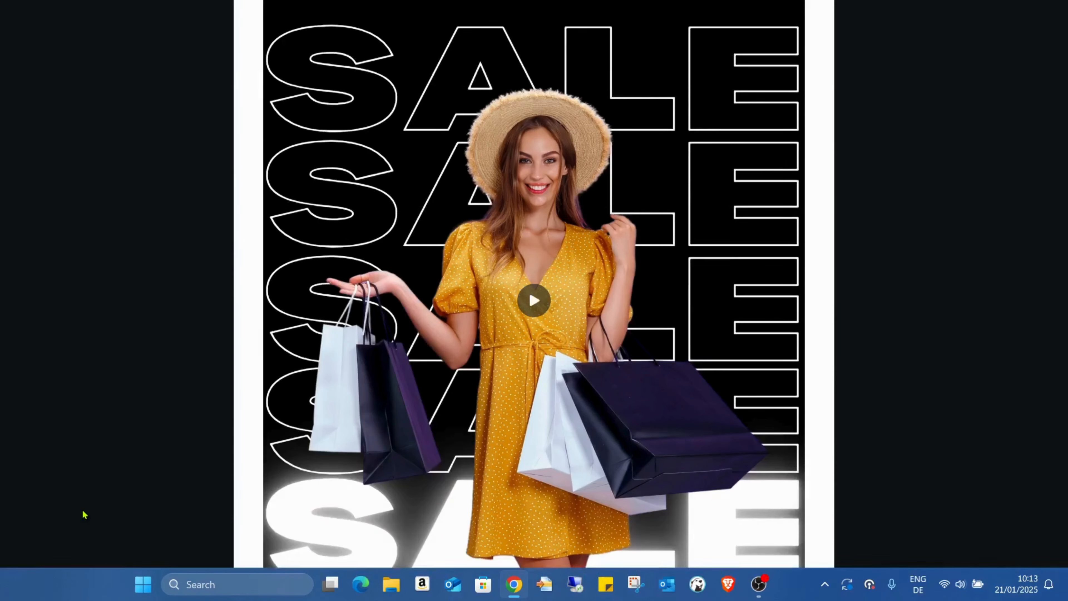
click(55, 102)
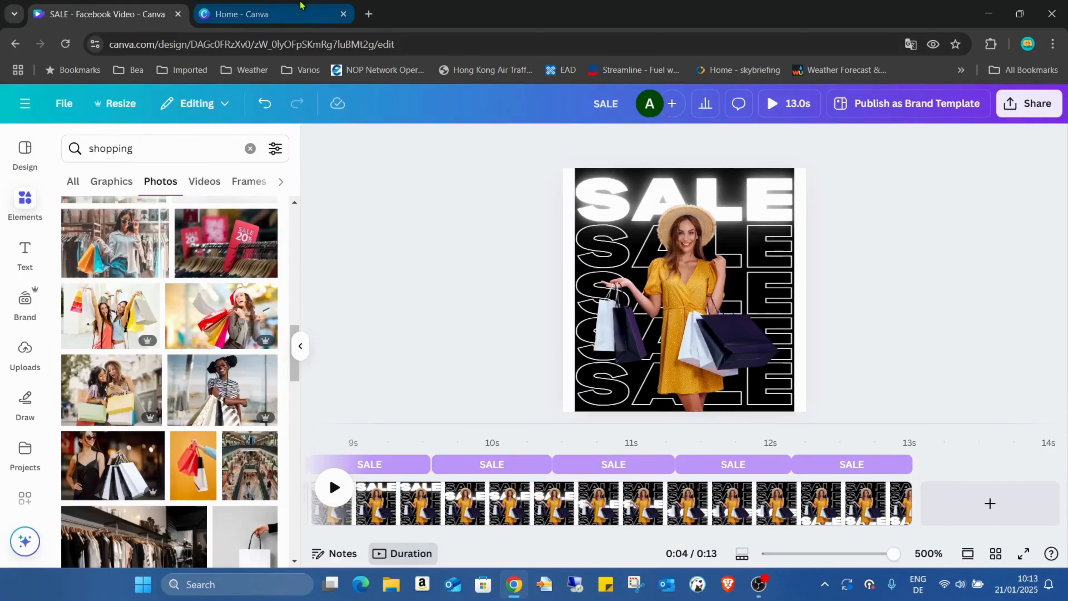
click(287, 8)
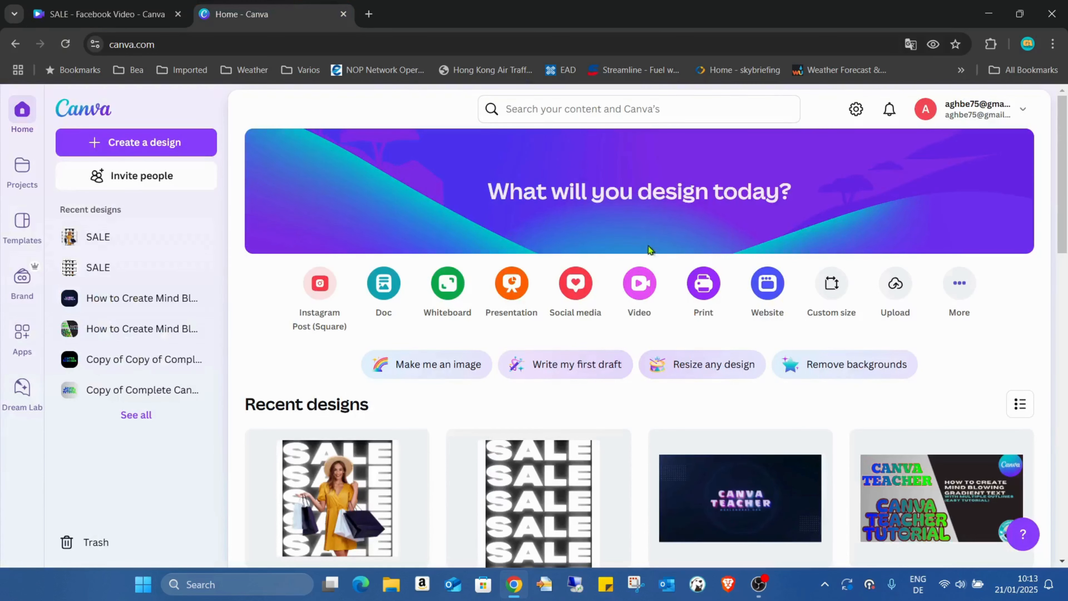
click(640, 283)
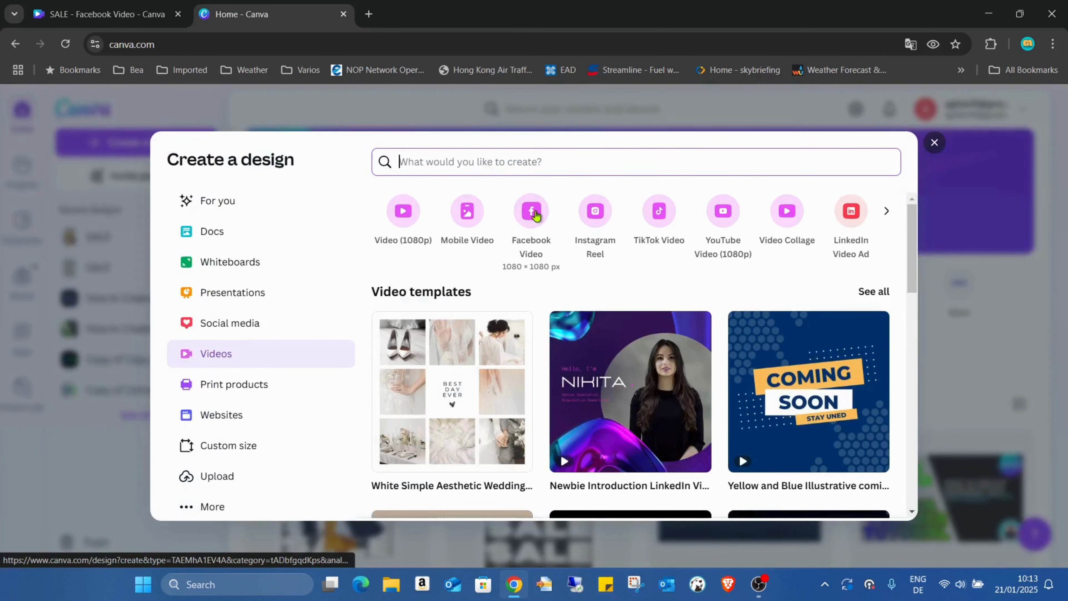
click(533, 213)
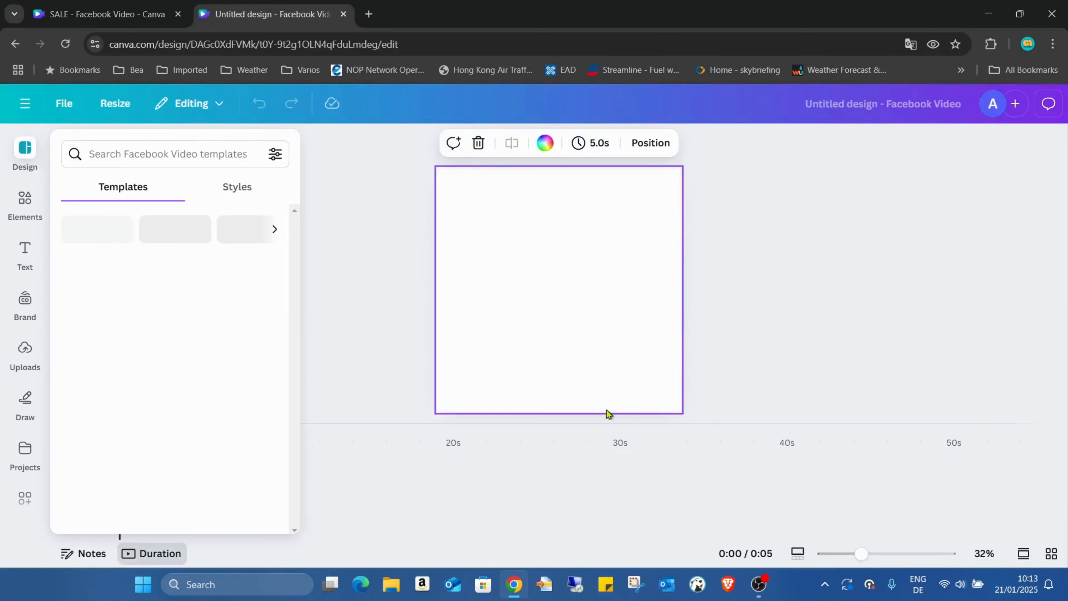
- Add a square shape to the page and stretch it to about 963 px wide and the full 1080 px page height
click(19, 212)
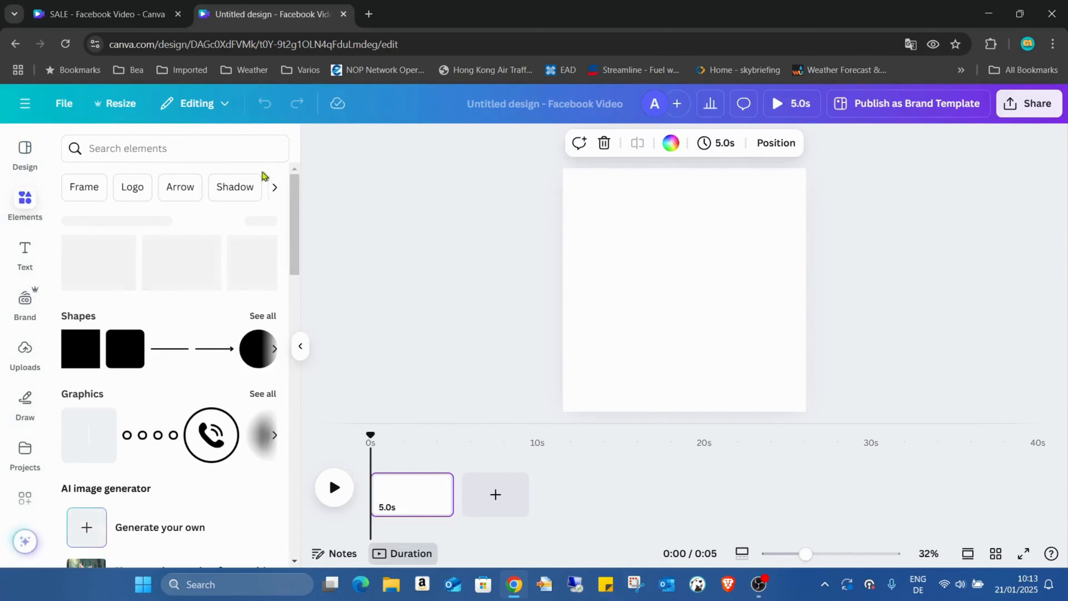
click(88, 352)
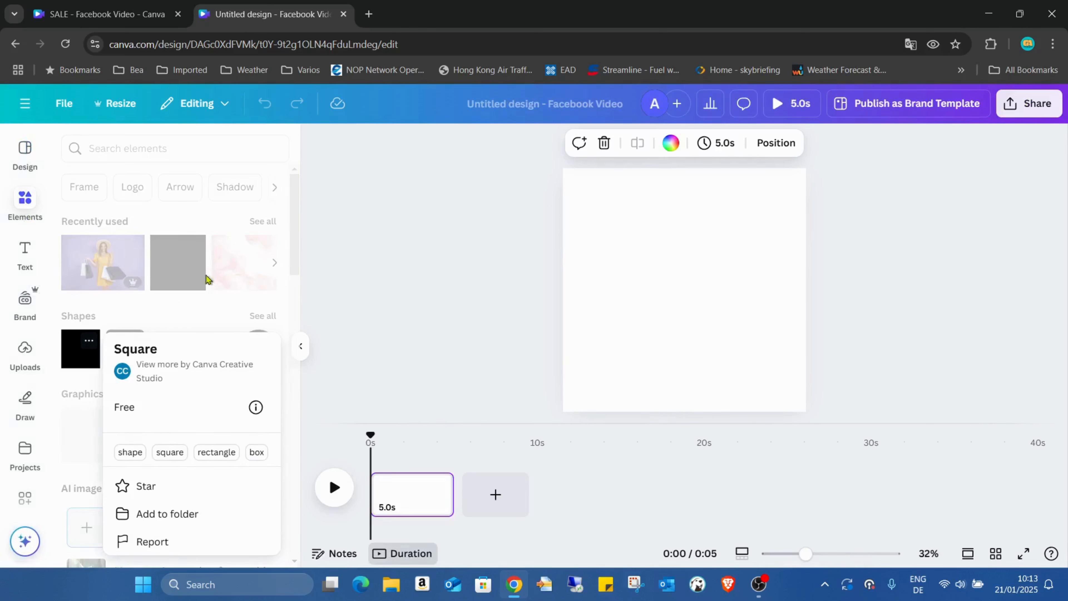
click(86, 358)
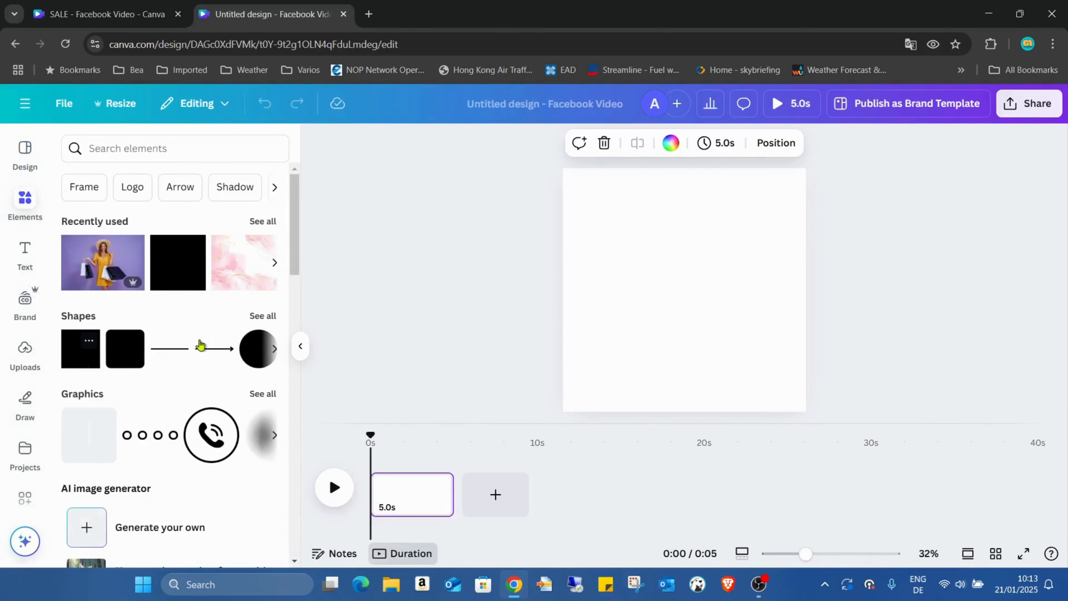
drag(675, 270, 788, 205)
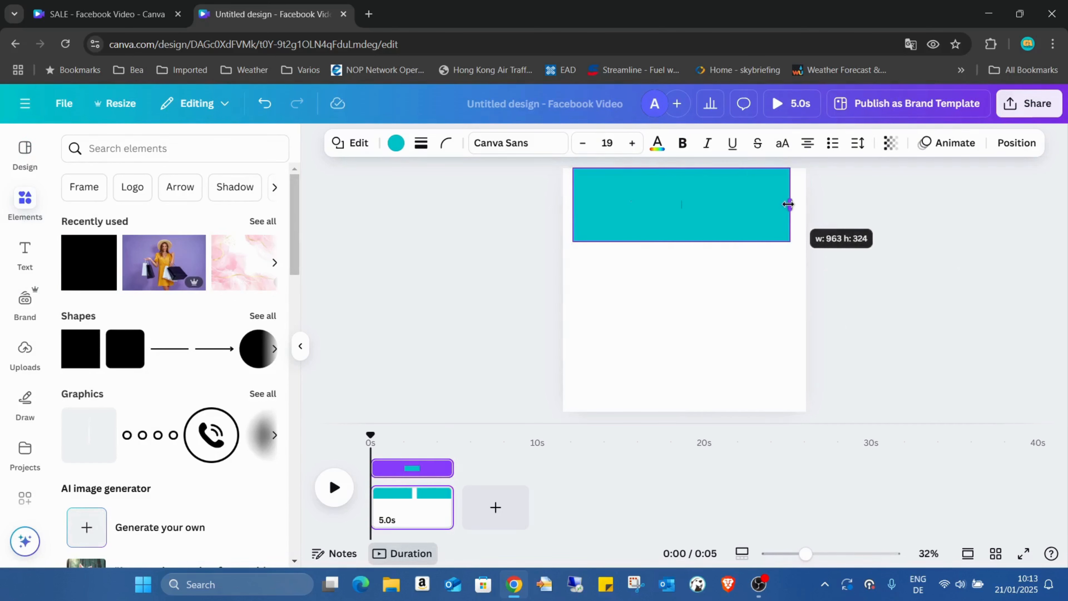
drag(735, 243, 755, 407)
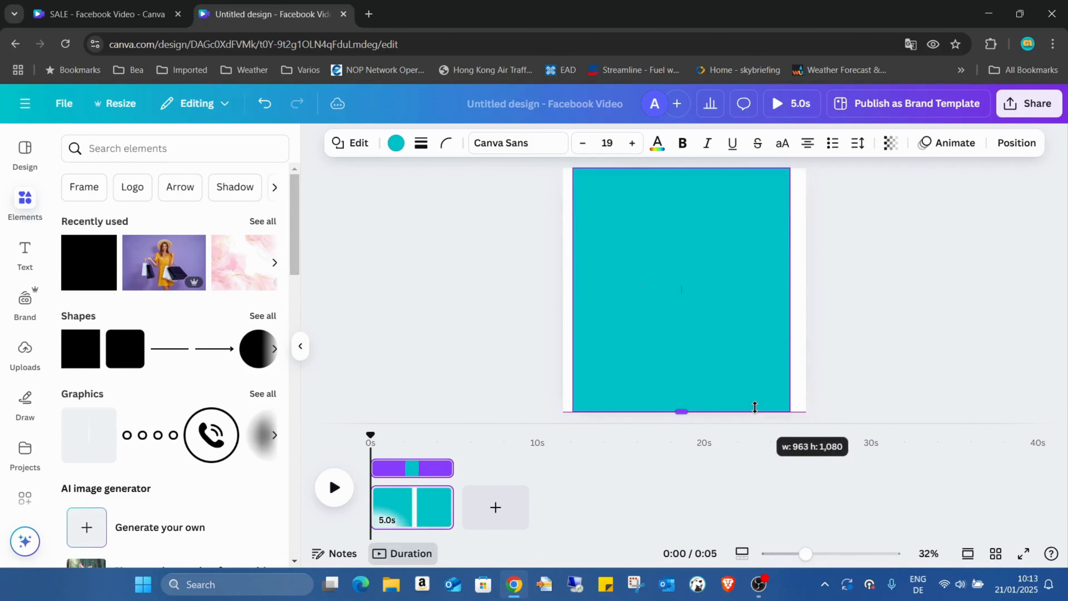
- Fill the rectangle with black and centre it horizontally on the page
click(395, 143)
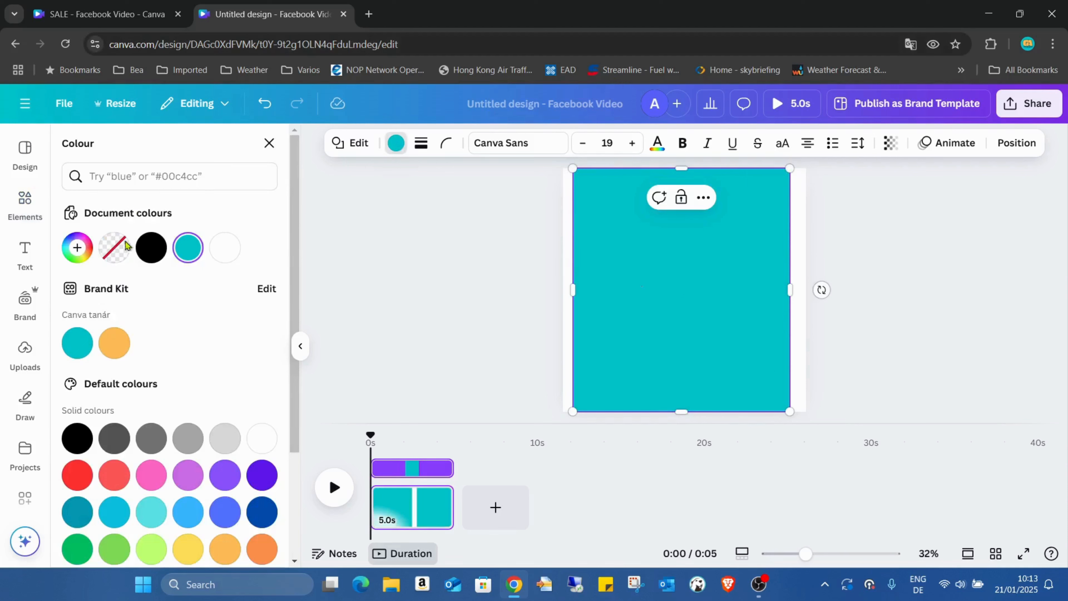
click(151, 247)
click(1017, 143)
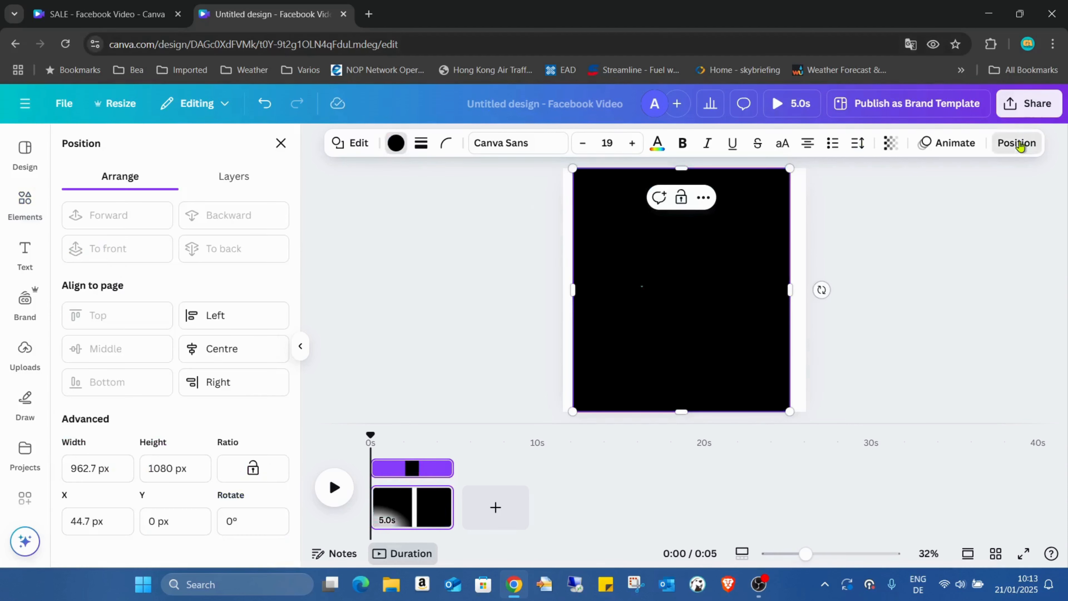
click(236, 353)
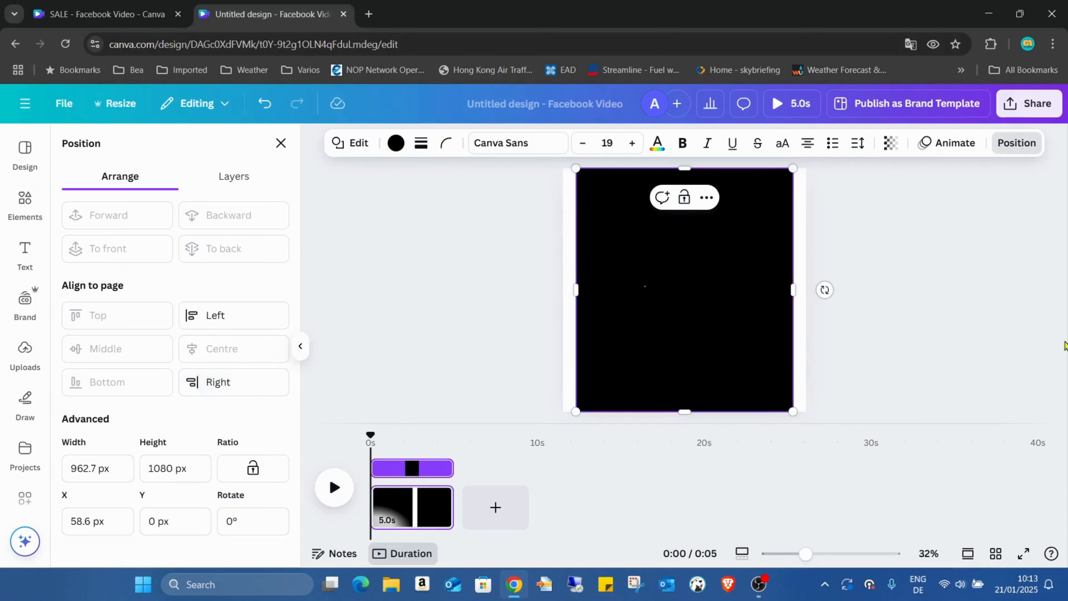
click(1028, 318)
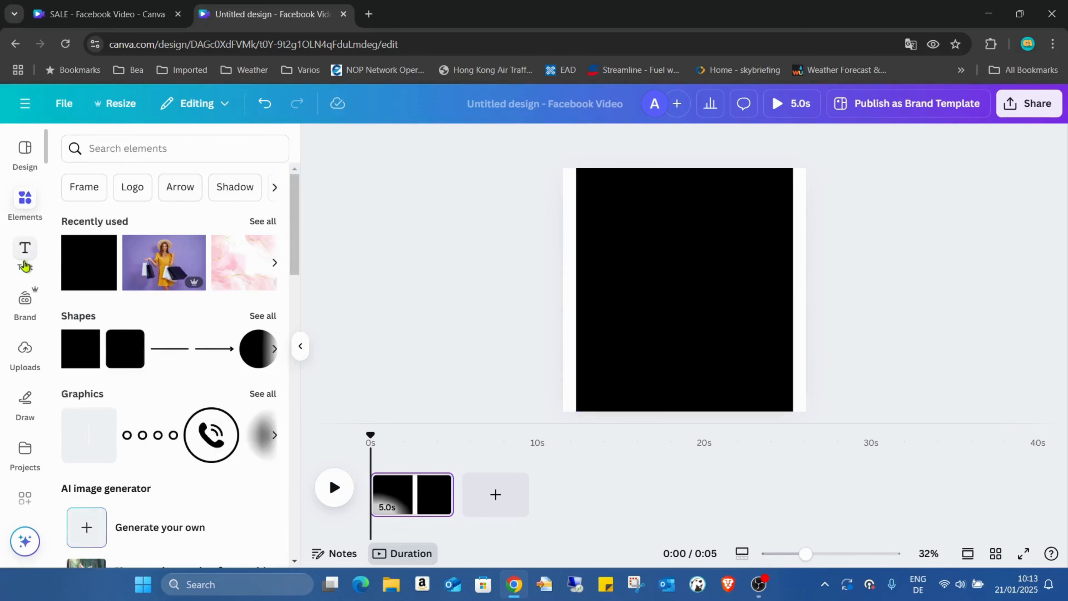
- Add a heading to the page with the text SALE
click(25, 253)
click(158, 358)
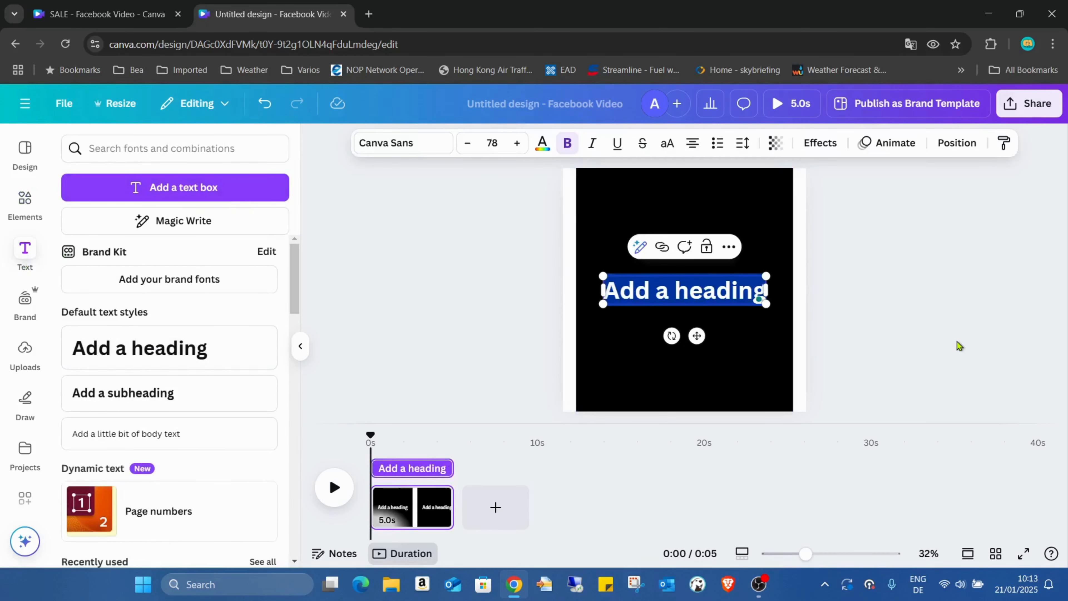
text(SALE)
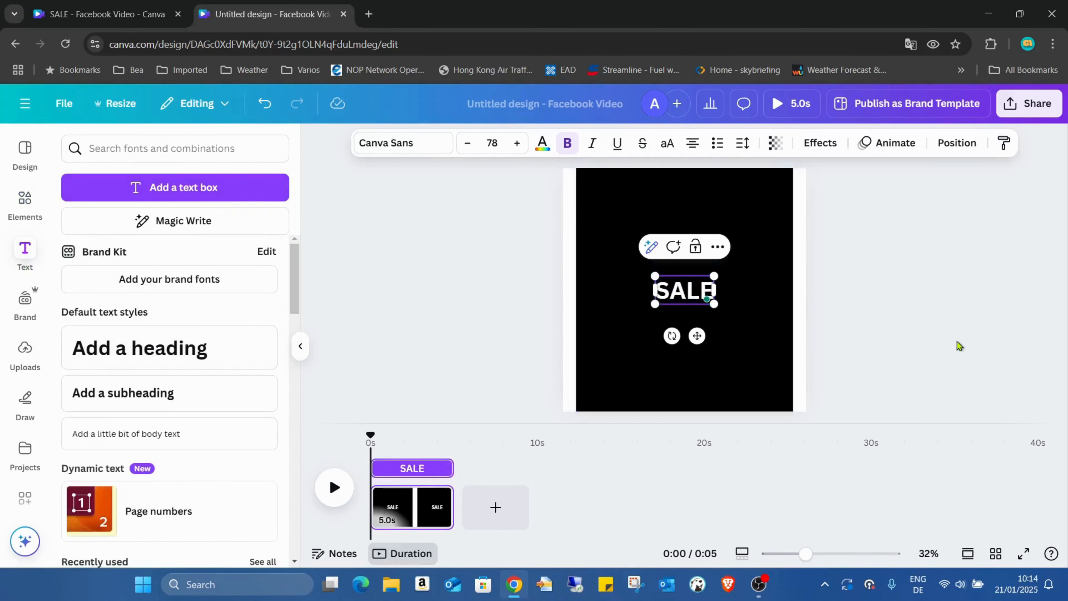
- Set the SALE heading's font to Bernoru and enlarge it to about font size 158
double_click(703, 289)
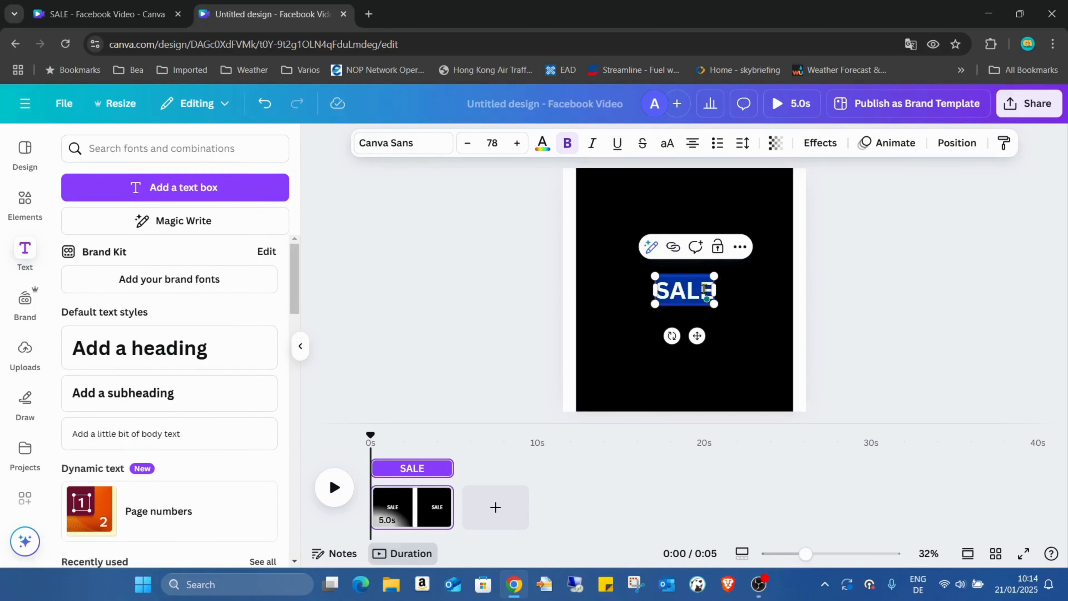
click(399, 143)
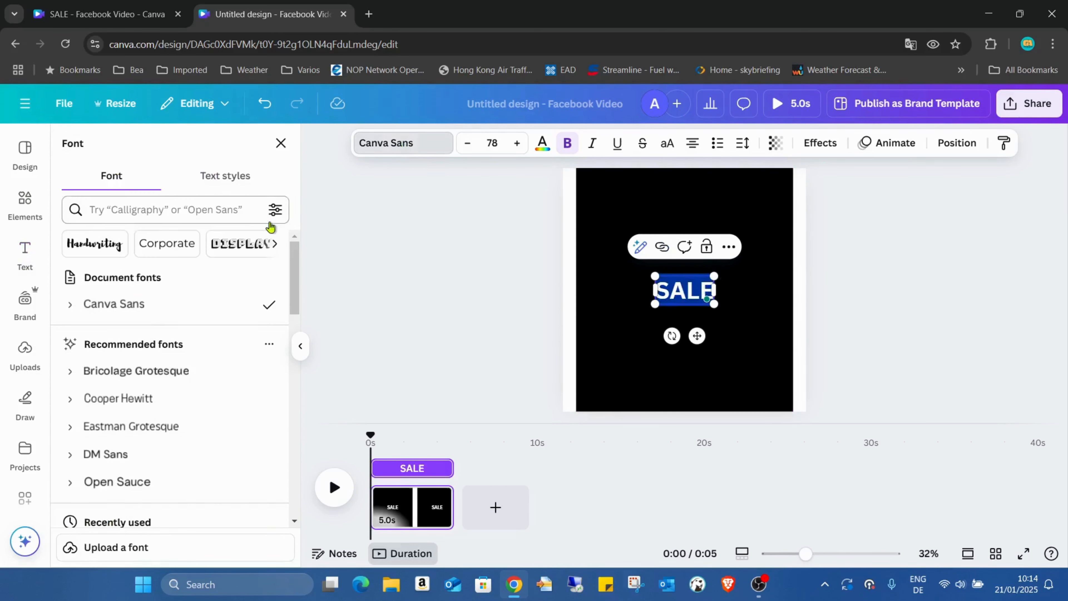
scroll(230, 297, down, 3)
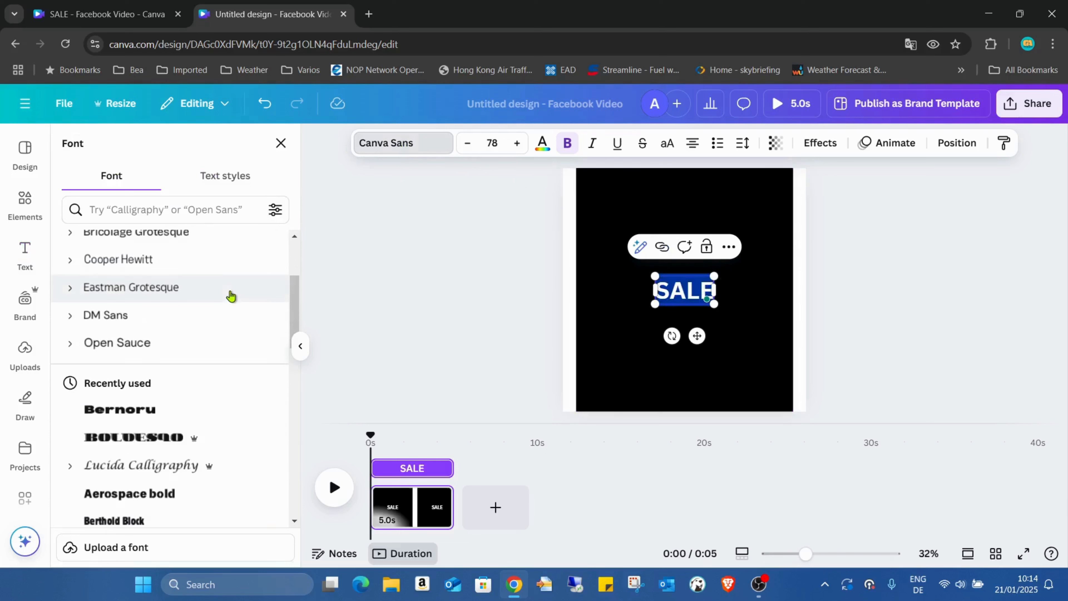
click(197, 422)
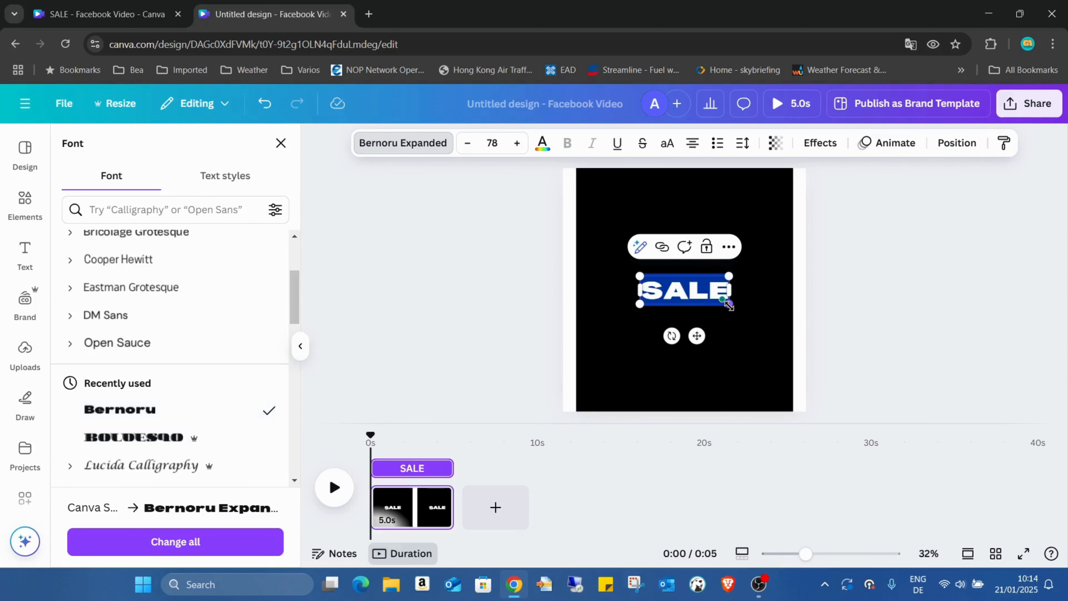
drag(728, 304, 820, 333)
click(712, 304)
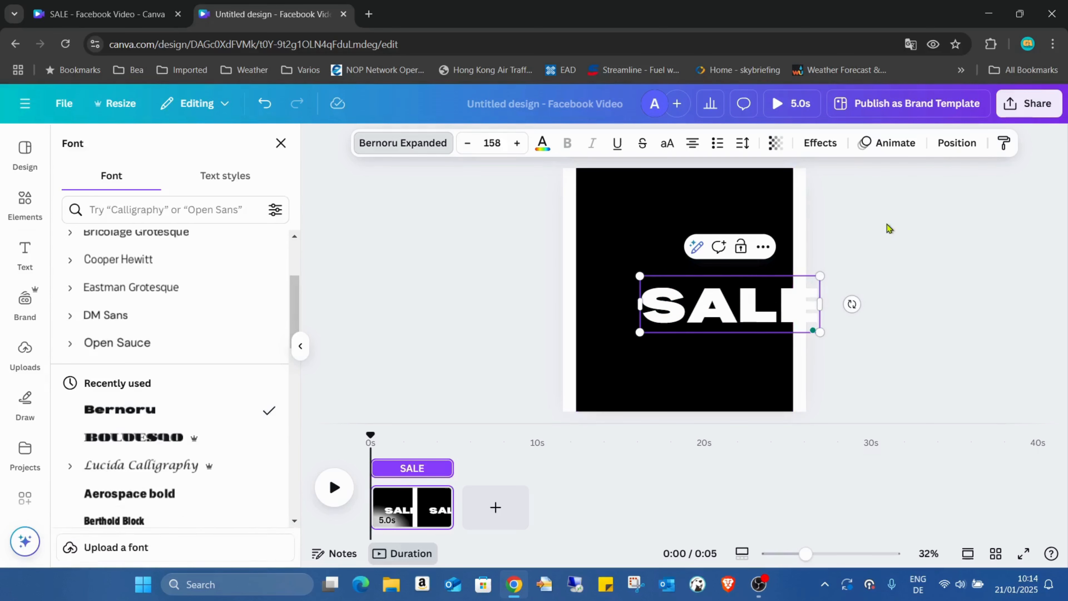
double_click(729, 298)
click(689, 198)
drag(709, 298, 691, 293)
click(264, 103)
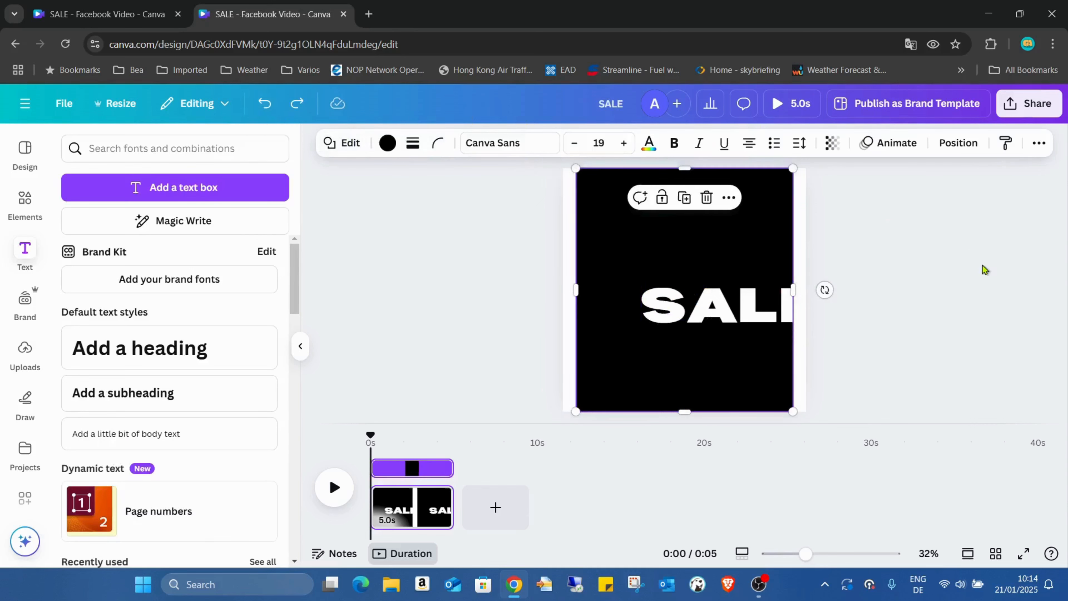
- Move the SALE heading to the upper edge of the black rectangle and enlarge it to about font size 171
click(982, 267)
drag(752, 306, 699, 196)
drag(768, 225, 785, 233)
click(818, 554)
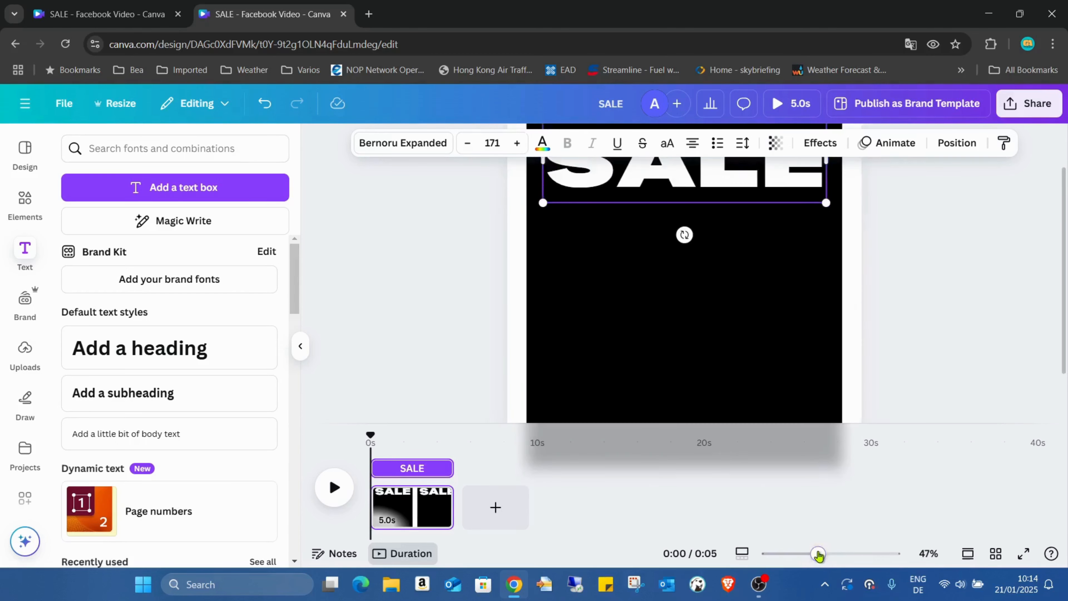
mouse_move(818, 553)
mouse_down()
mouse_move(827, 553)
mouse_move(817, 553)
mouse_up()
click(906, 389)
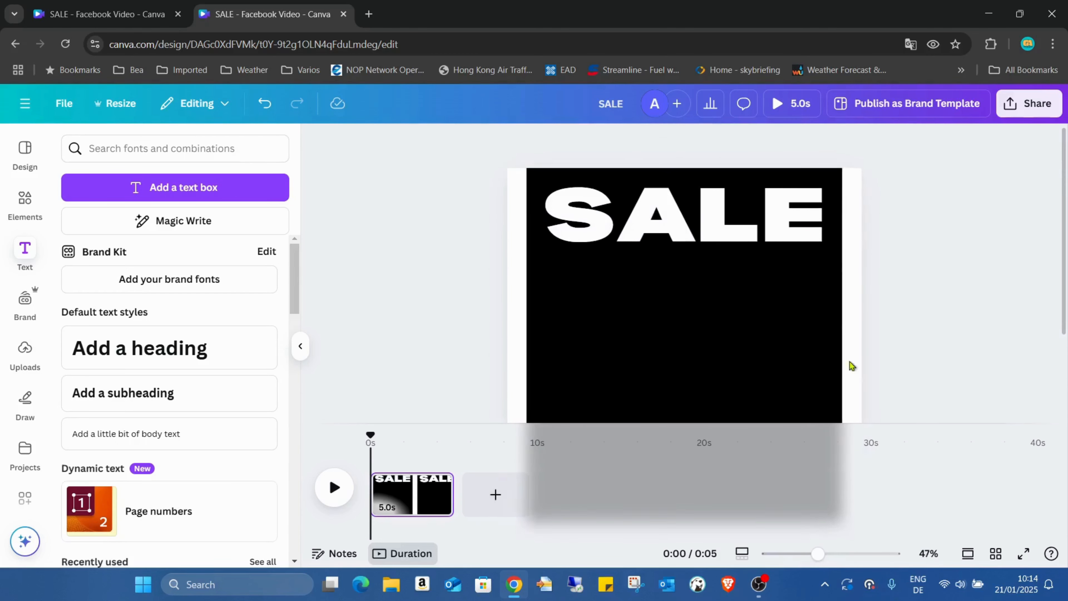
drag(746, 210, 741, 198)
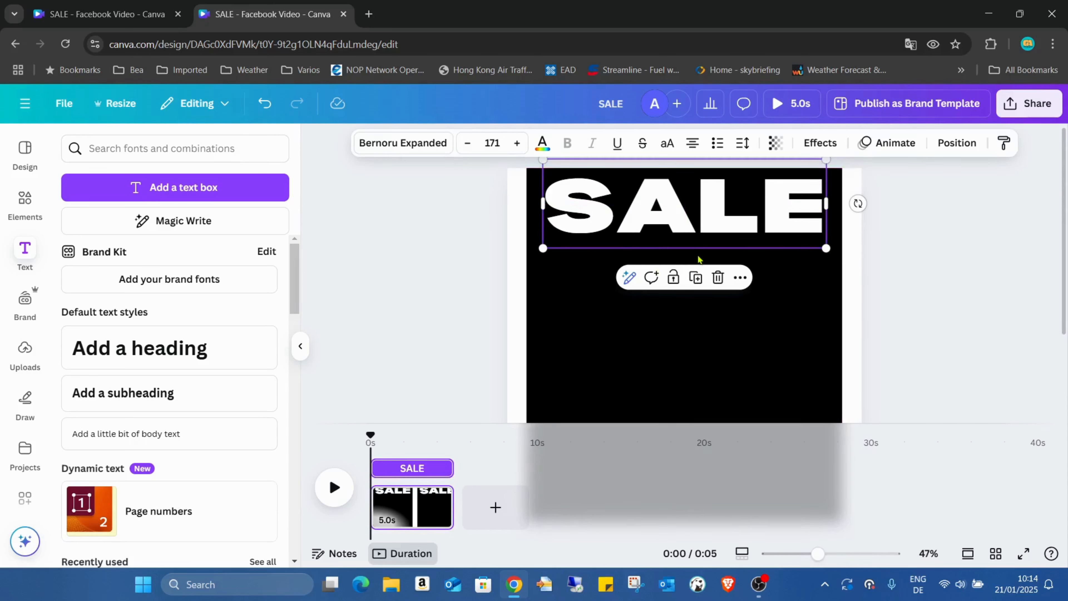
- Duplicate the SALE heading to make five in total and spread them roughly in a column down the black rectangle
click(696, 278)
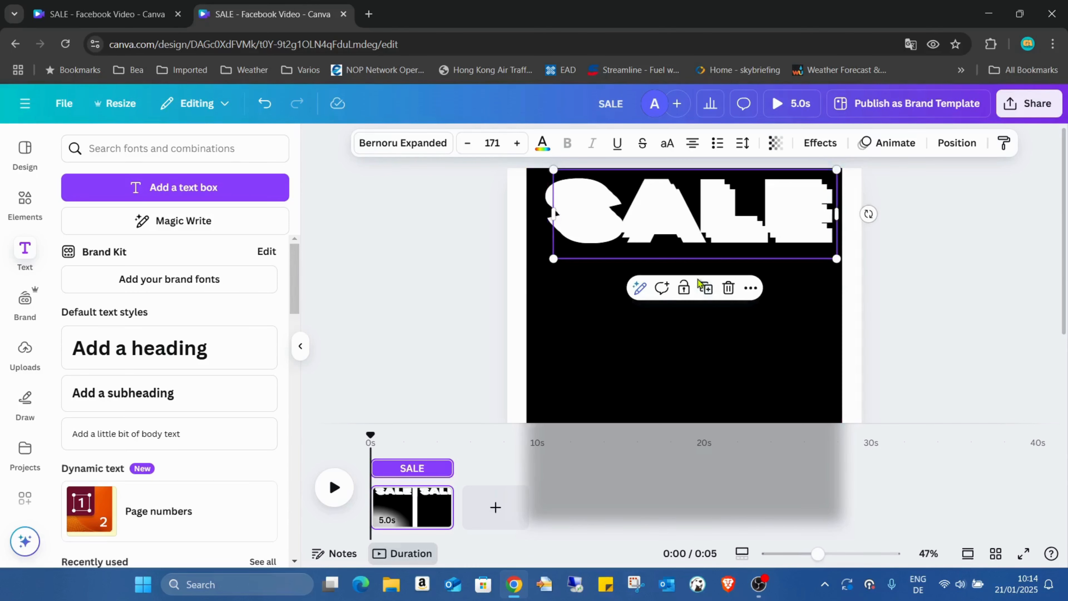
click(699, 282)
drag(720, 239, 699, 377)
scroll(871, 286, down, 3)
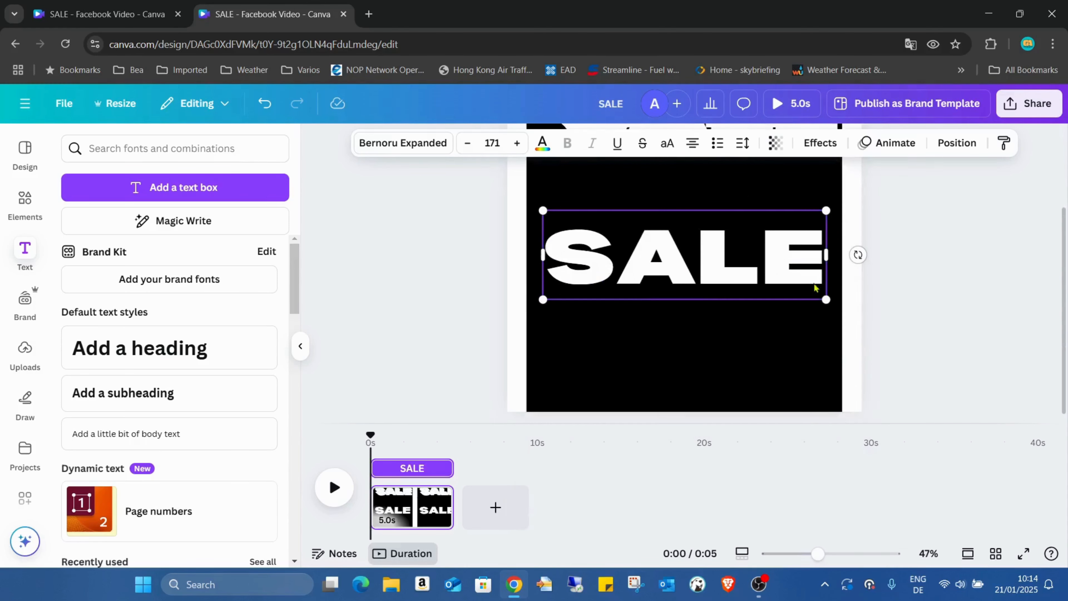
drag(729, 249, 732, 353)
scroll(731, 351, up, 3)
drag(699, 237, 696, 357)
drag(681, 190, 677, 259)
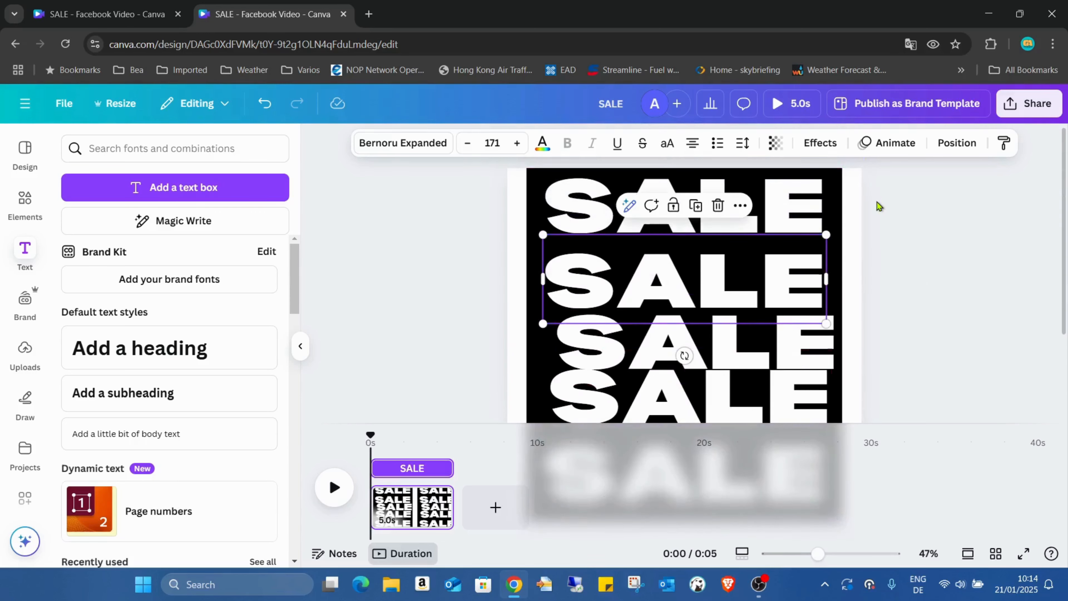
- Select all five SALE text layers, align them to one another's centre and space them evenly with Tidy up
click(951, 145)
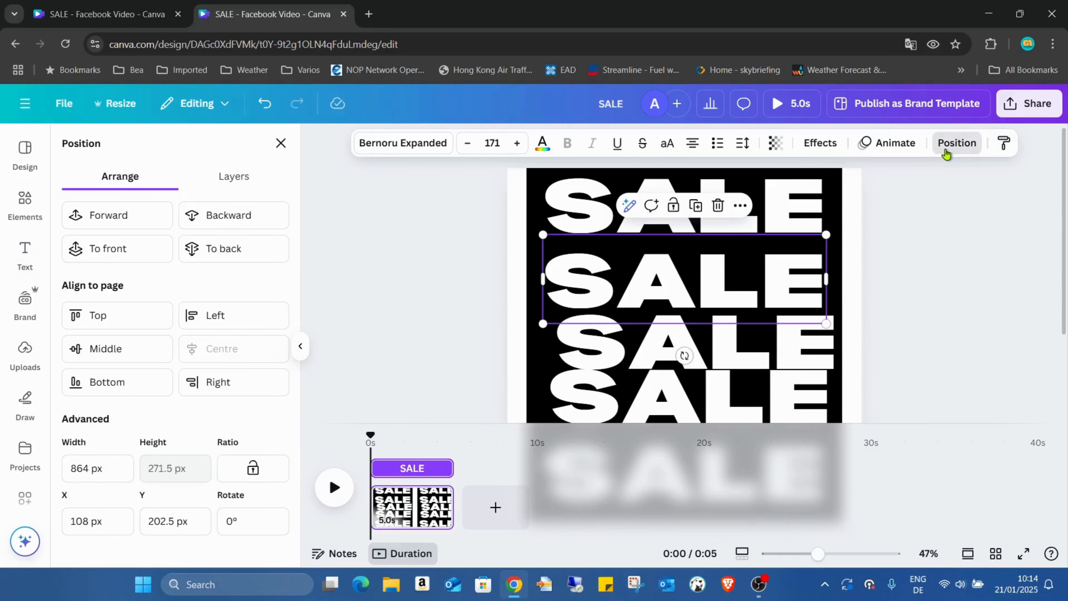
click(249, 185)
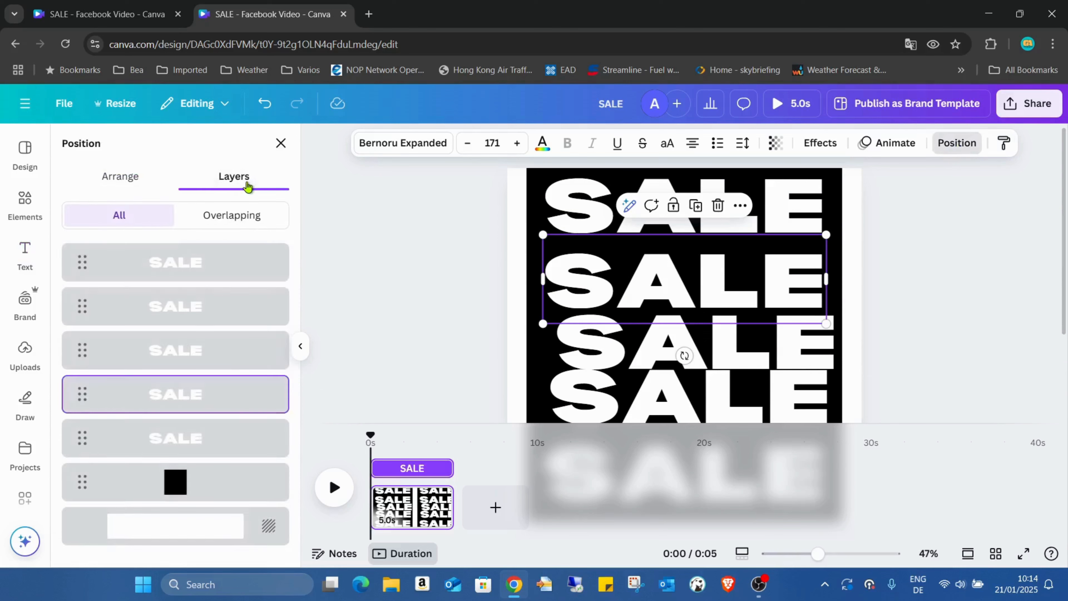
click(221, 263)
shift+click(210, 439)
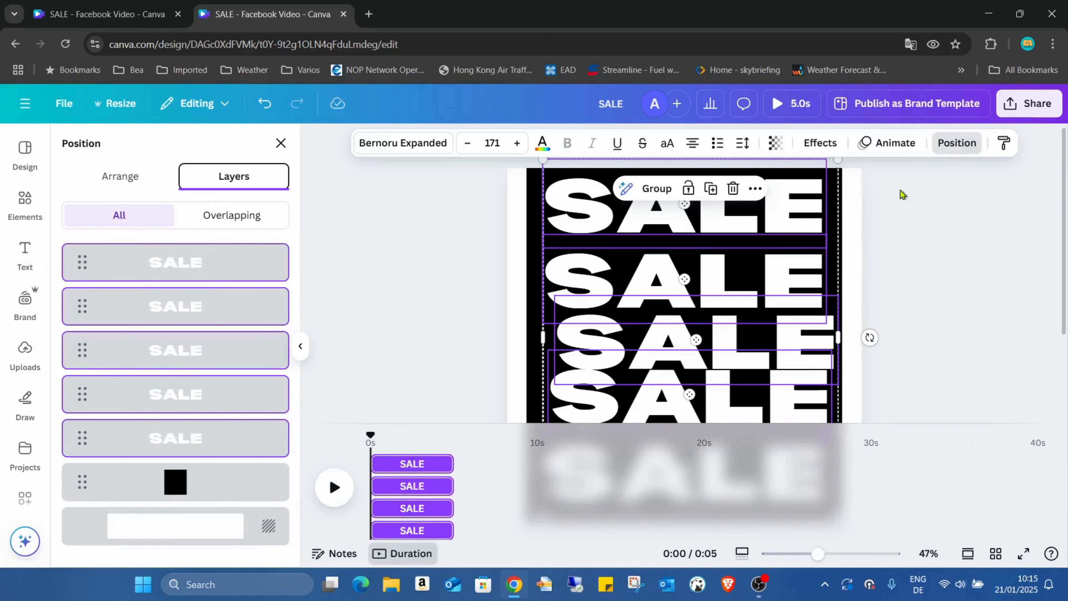
click(131, 177)
click(222, 356)
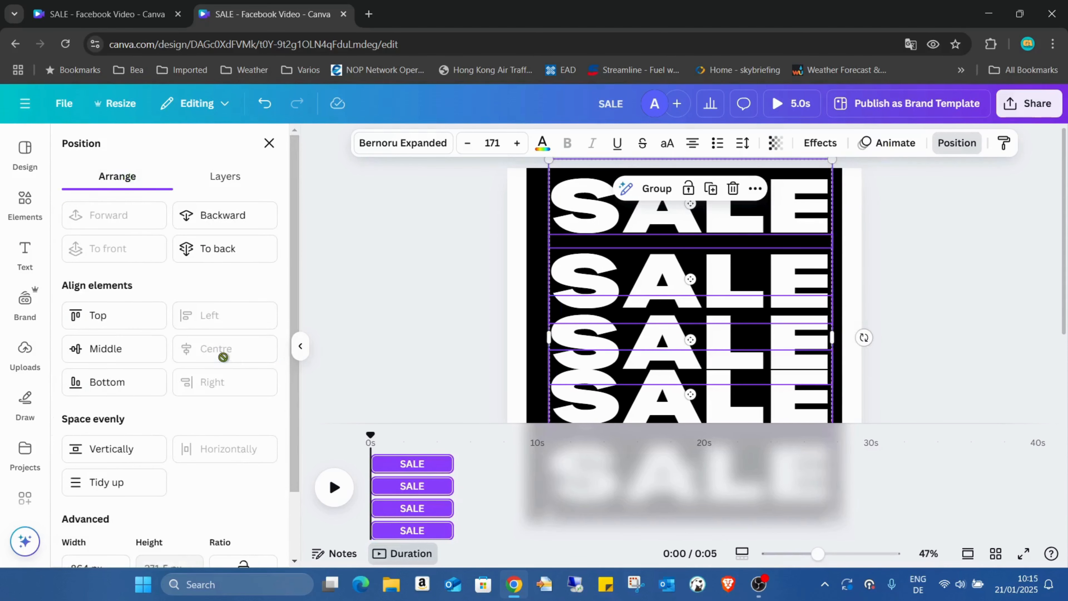
click(121, 483)
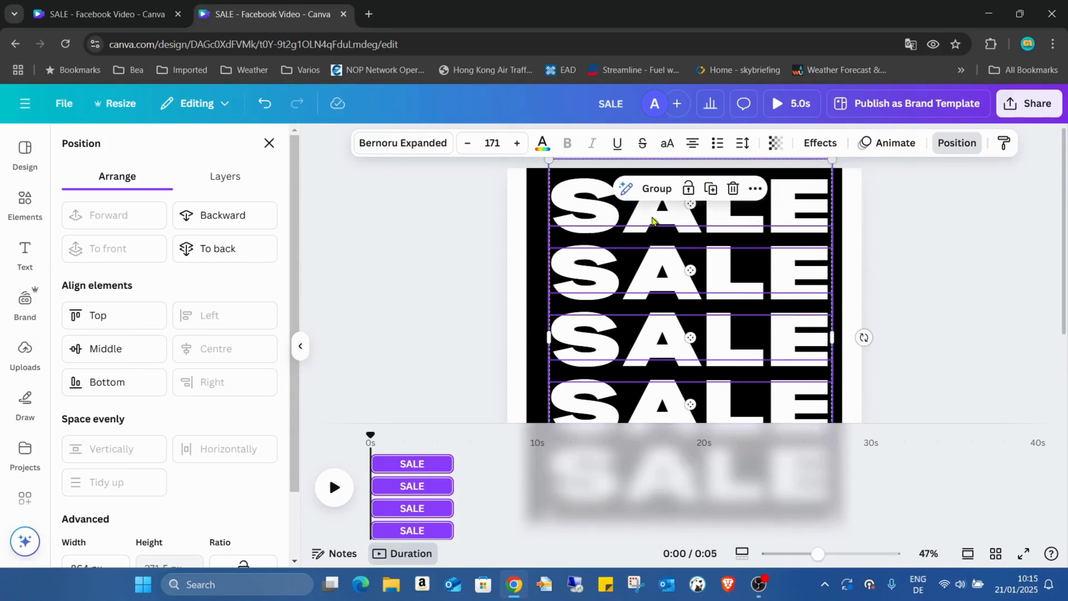
- Group the five SALE texts, align the group to the page's middle and centre, and ungroup them again
click(655, 194)
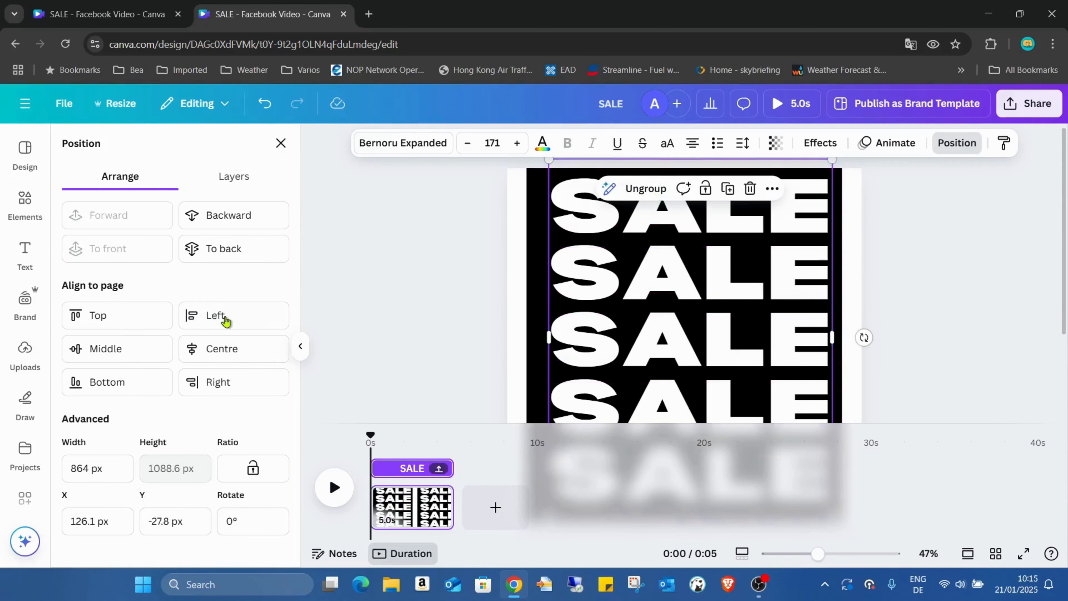
click(120, 349)
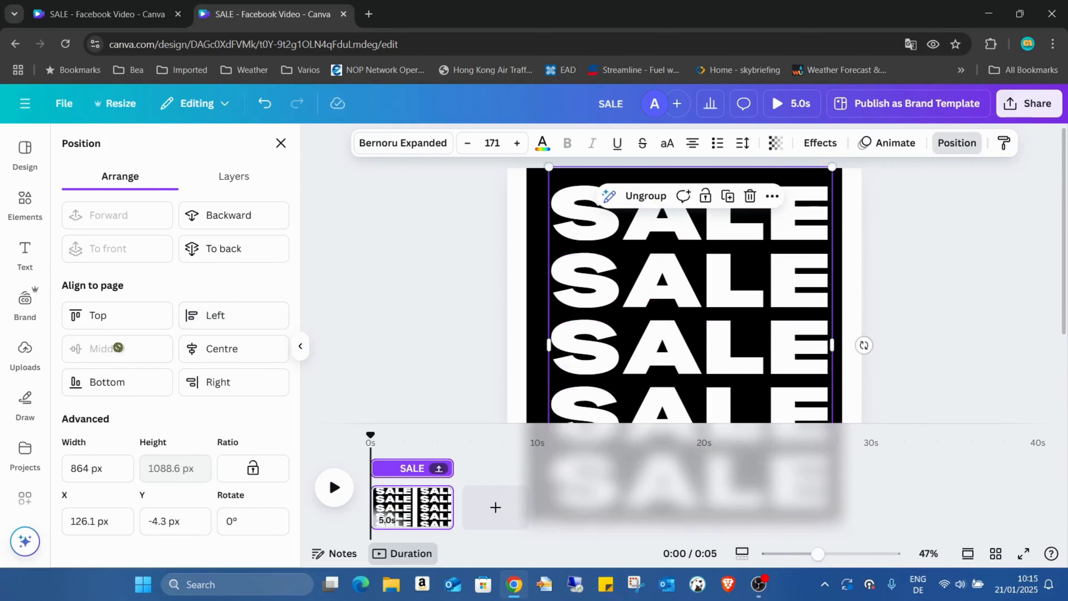
click(227, 353)
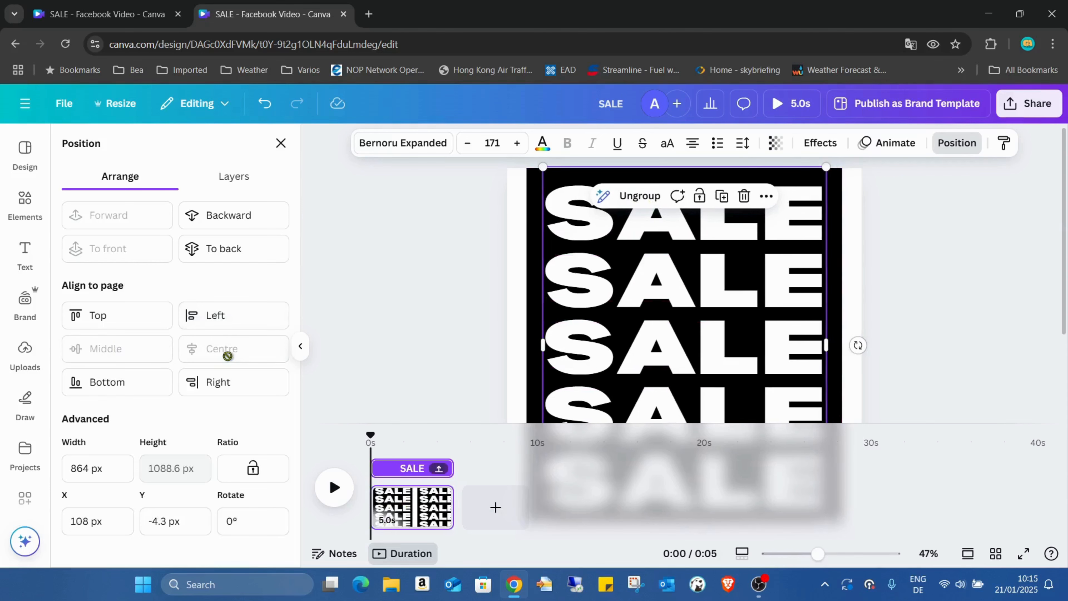
click(639, 196)
click(924, 273)
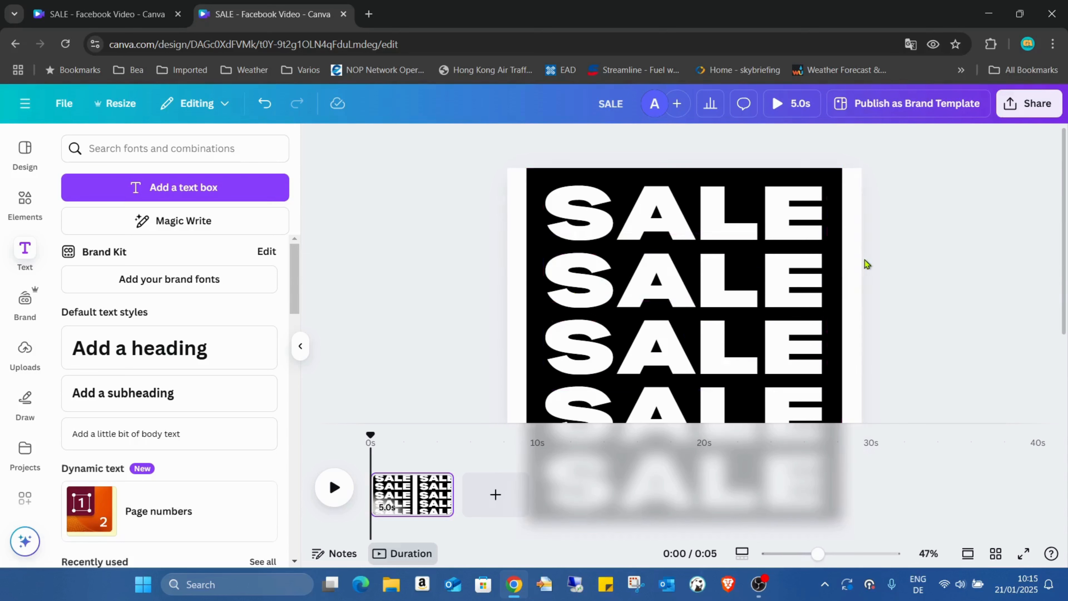
- Select all five SALE text layers and apply the Hollow effect with a thickness of 10
click(584, 221)
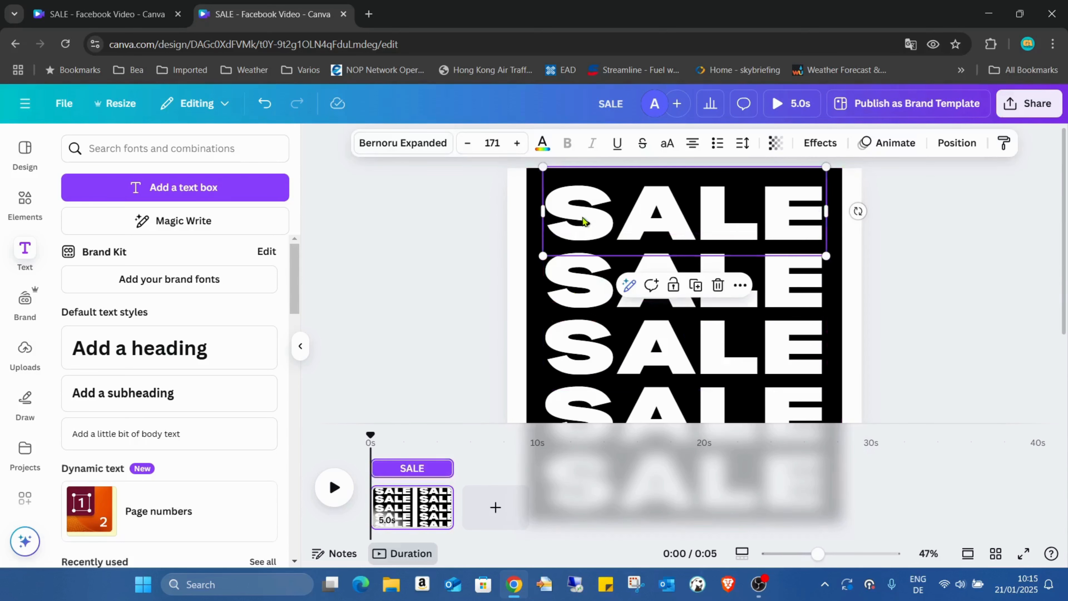
click(958, 142)
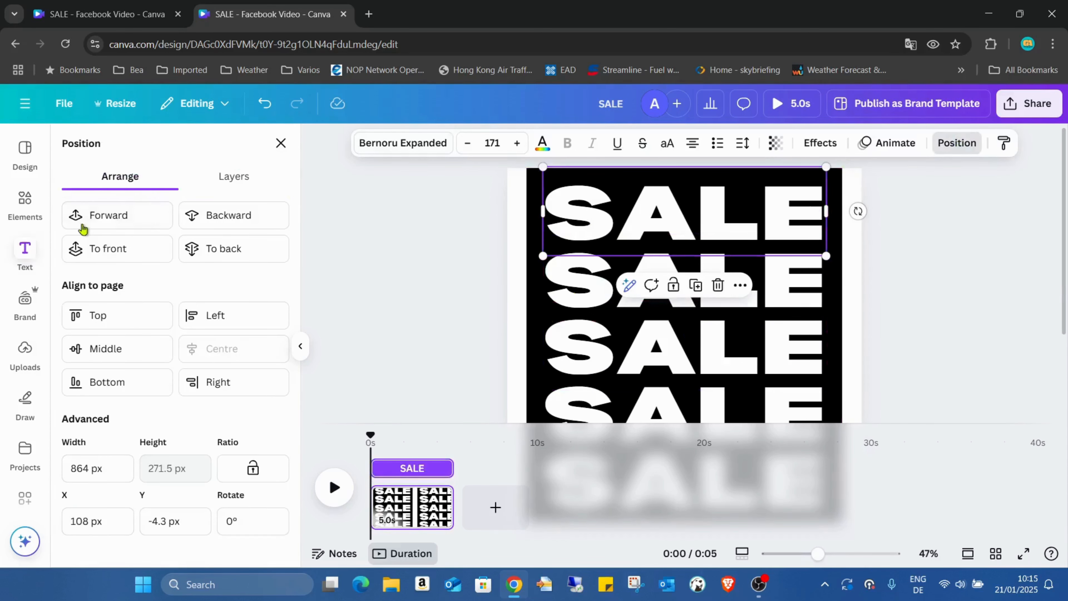
click(261, 173)
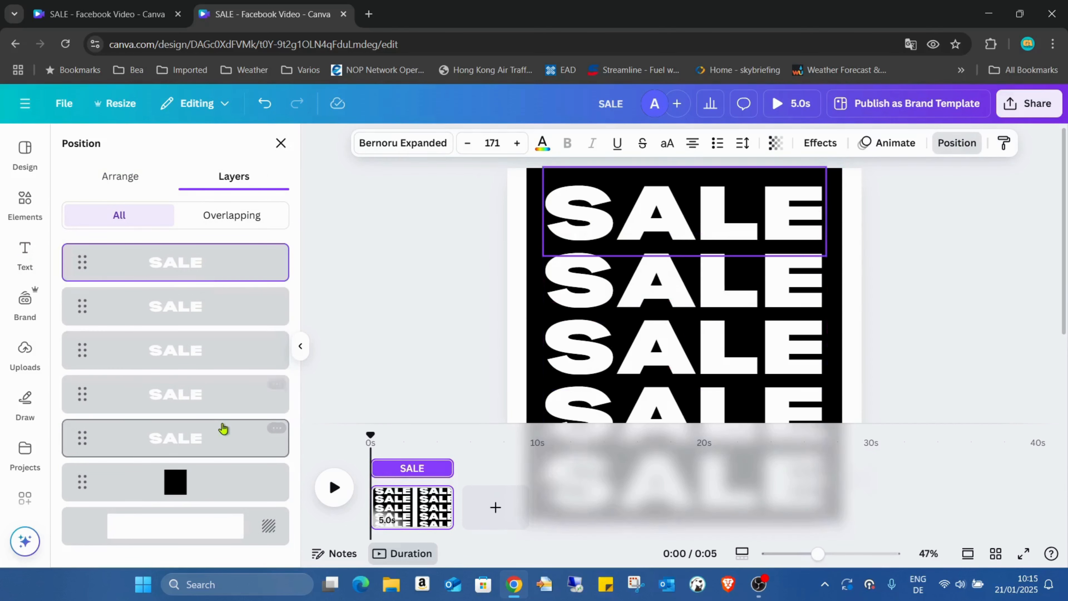
shift+click(221, 436)
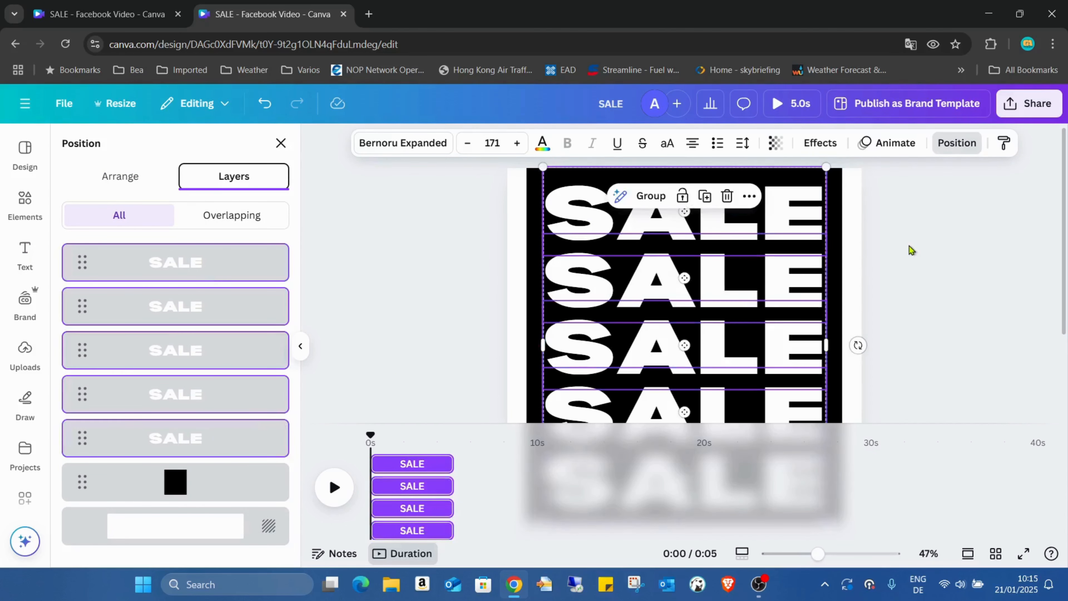
click(820, 142)
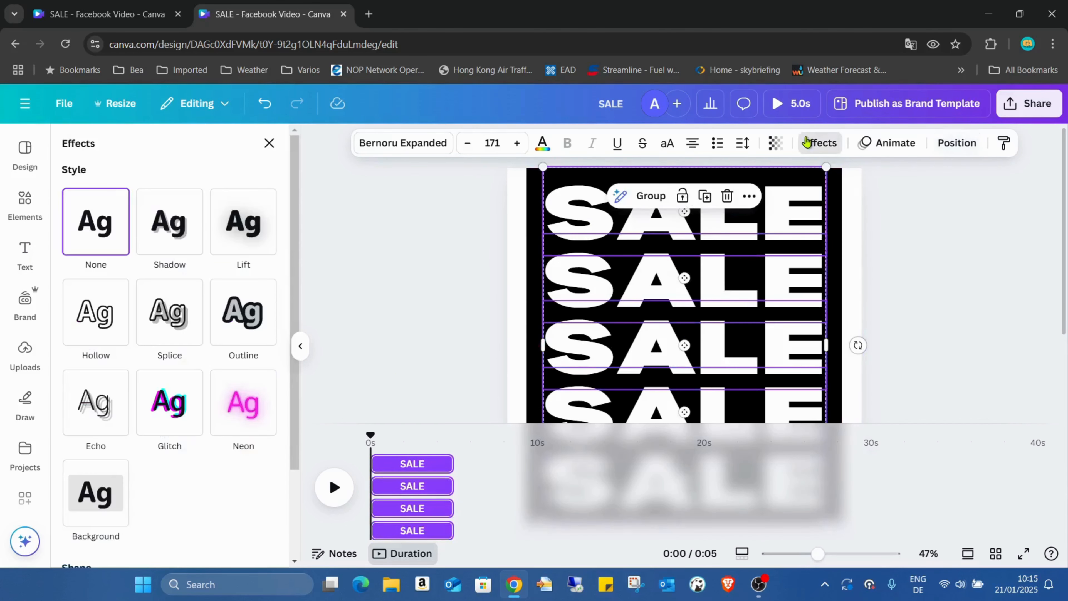
click(94, 311)
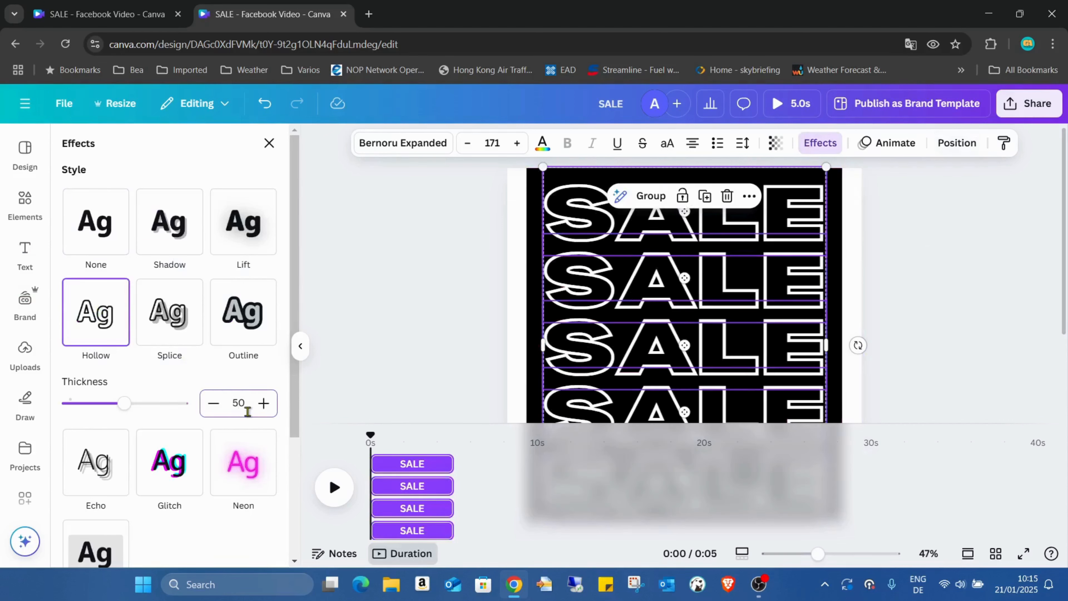
key(Return)
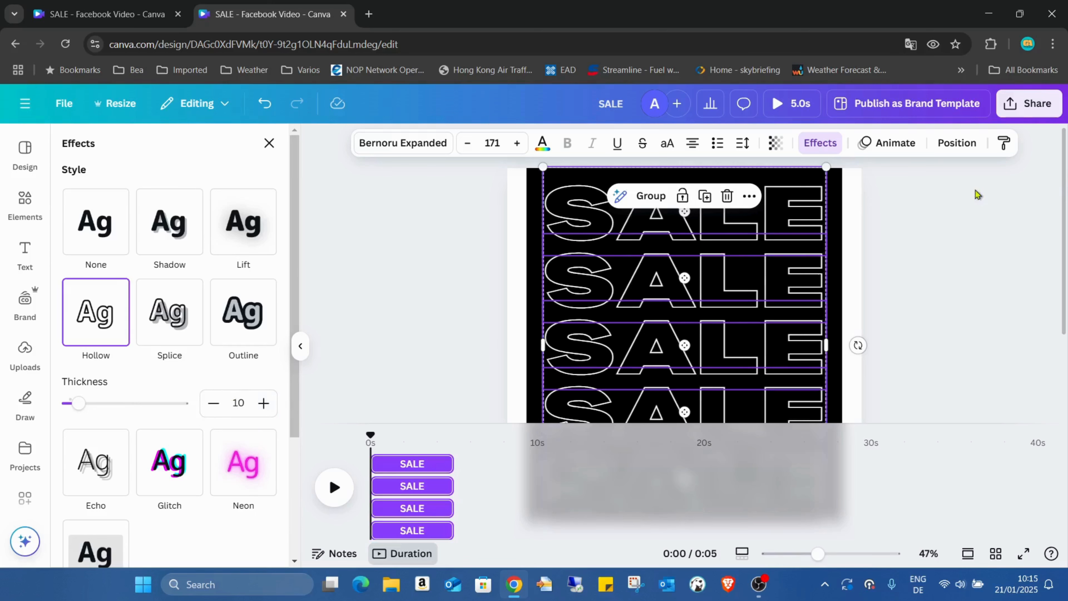
click(924, 191)
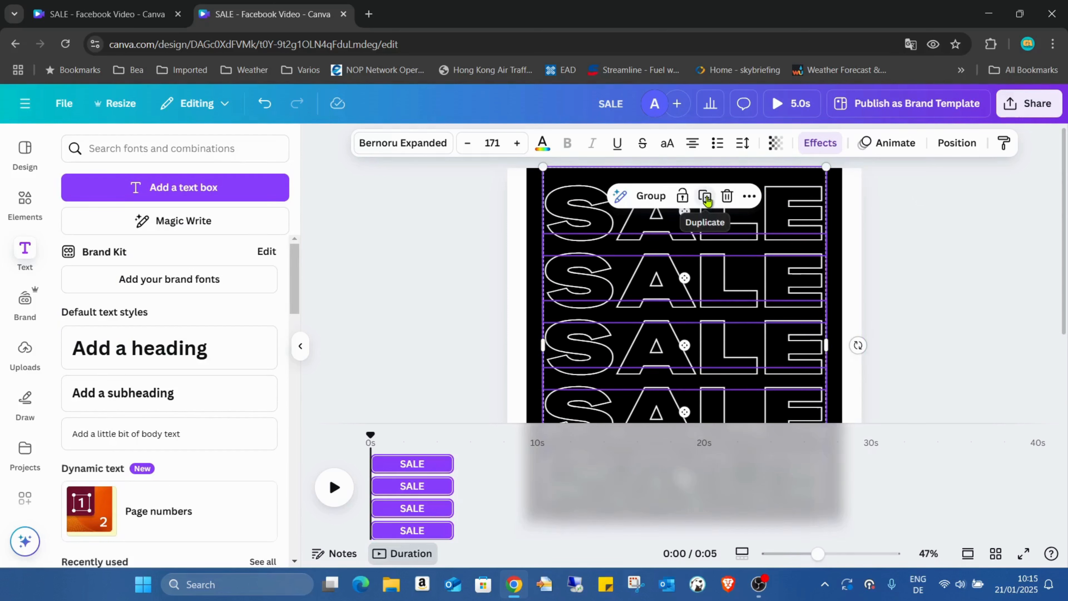
- Duplicate the five hollow SALE texts, place the copies roughly over the originals and give the copies the Neon effect
click(705, 196)
drag(748, 253, 740, 242)
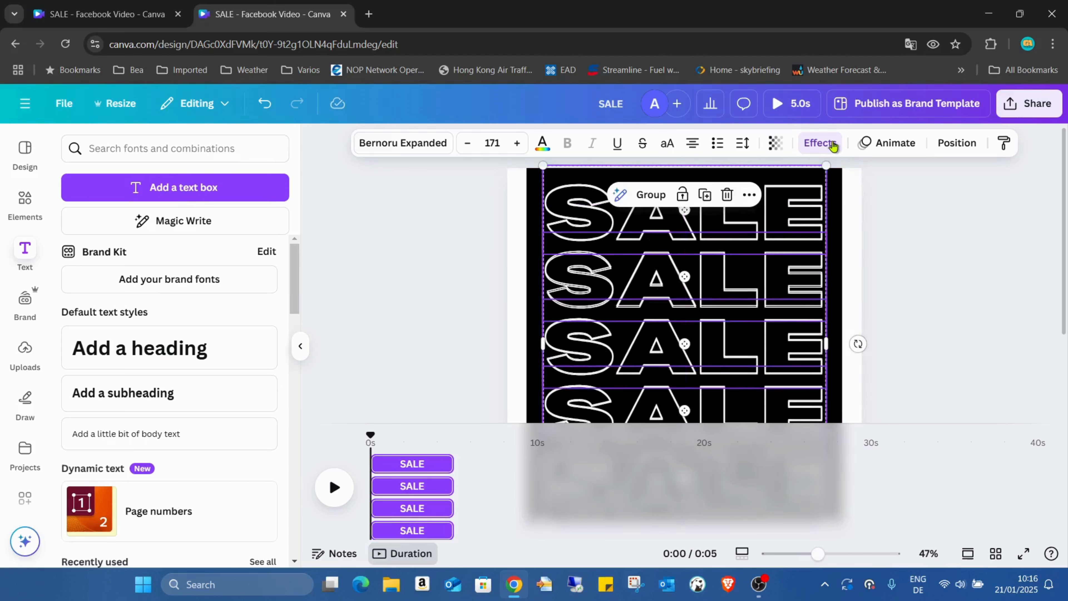
click(820, 143)
scroll(257, 420, down, 3)
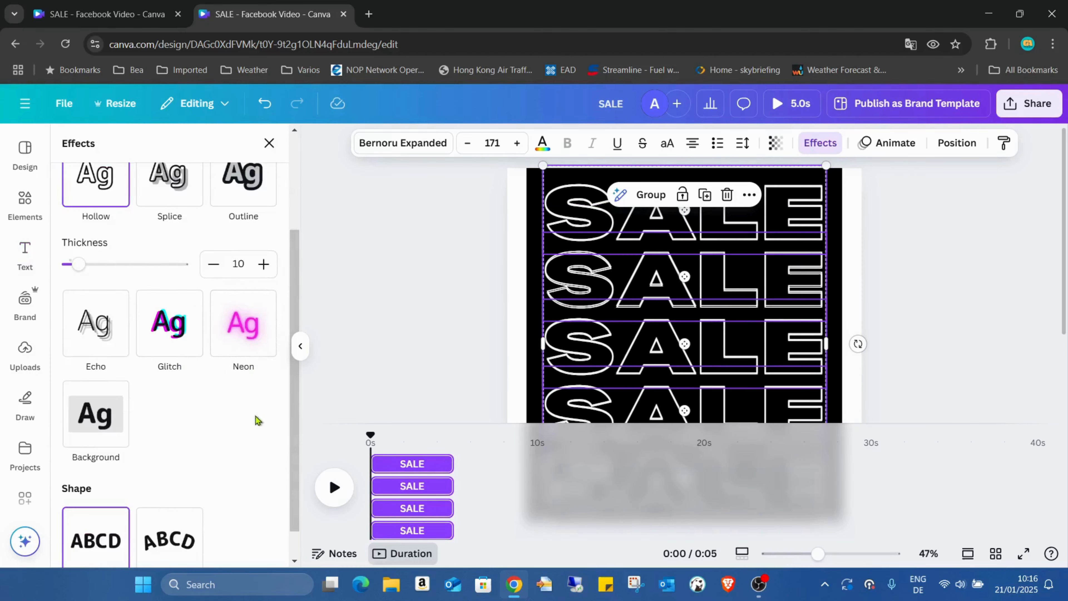
click(251, 351)
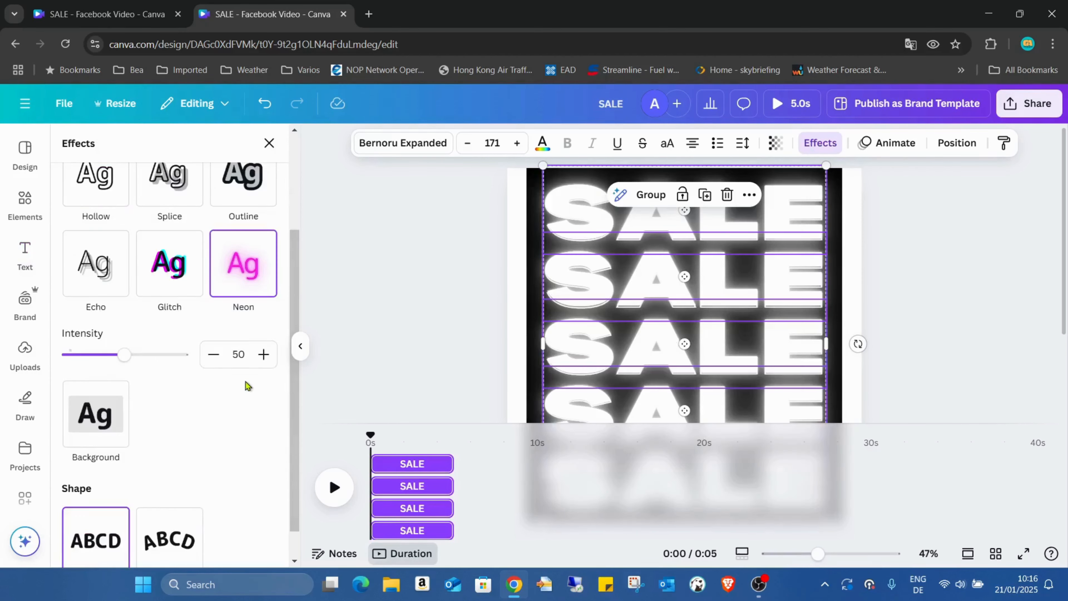
click(262, 355)
click(955, 257)
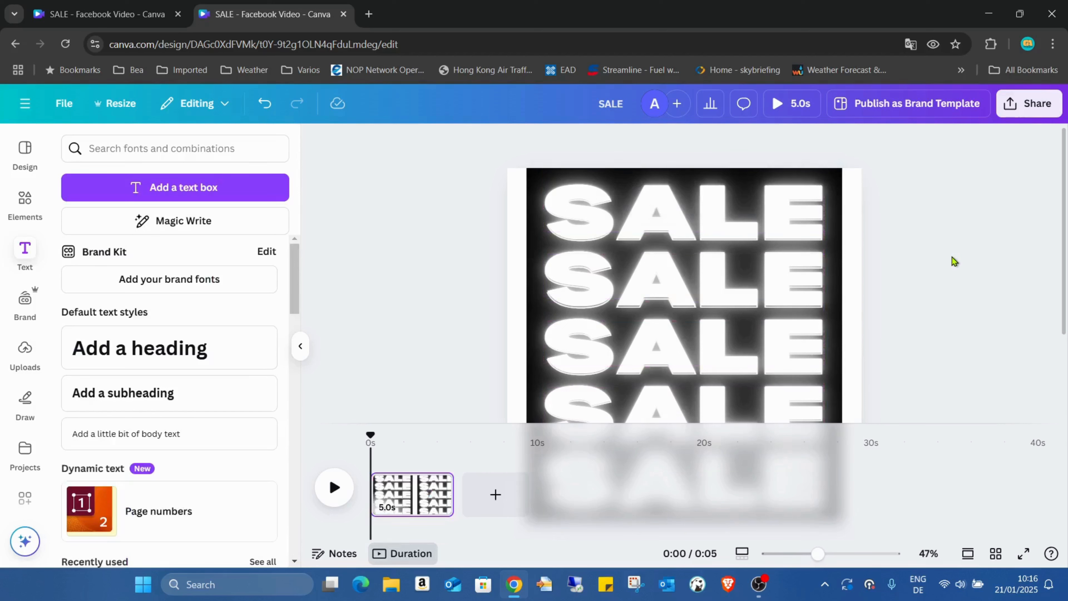
- Reposition each neon SALE text individually so it sits exactly over the hollow SALE beneath it
click(678, 209)
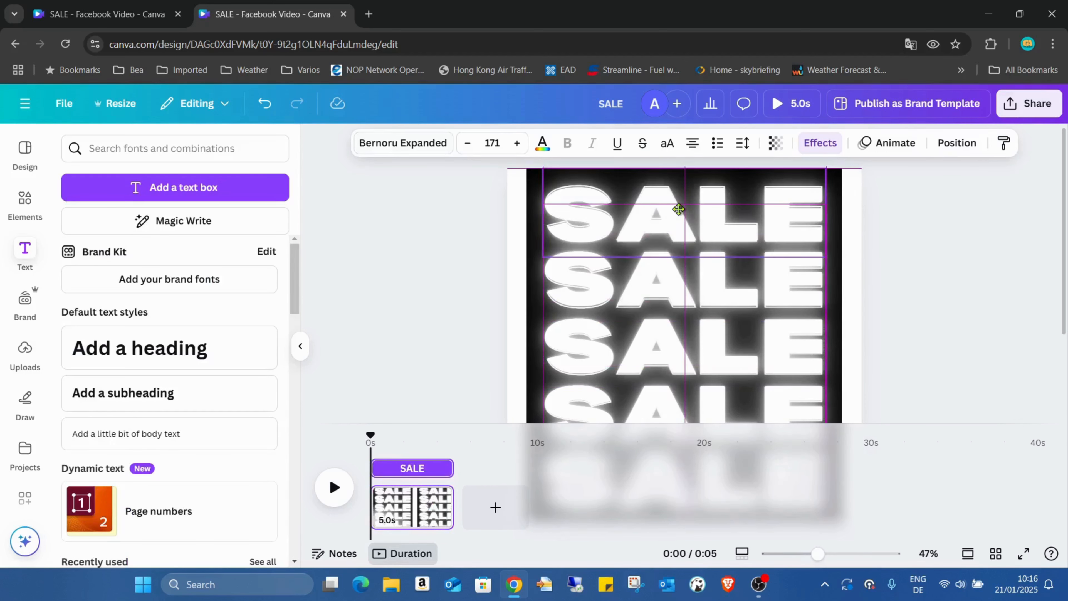
drag(678, 209, 679, 209)
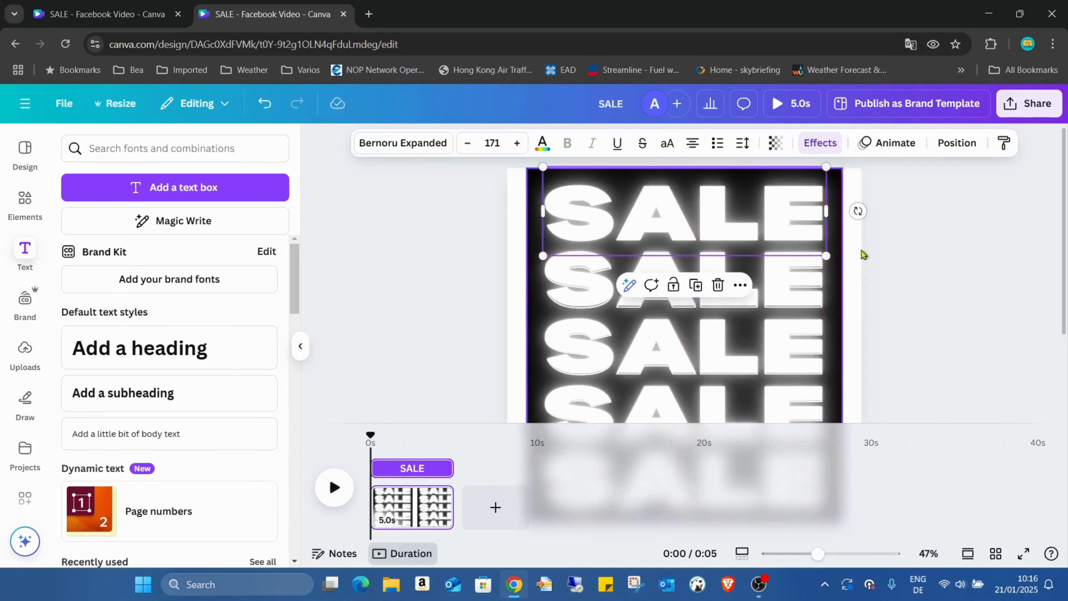
scroll(857, 219, down, 1)
click(784, 219)
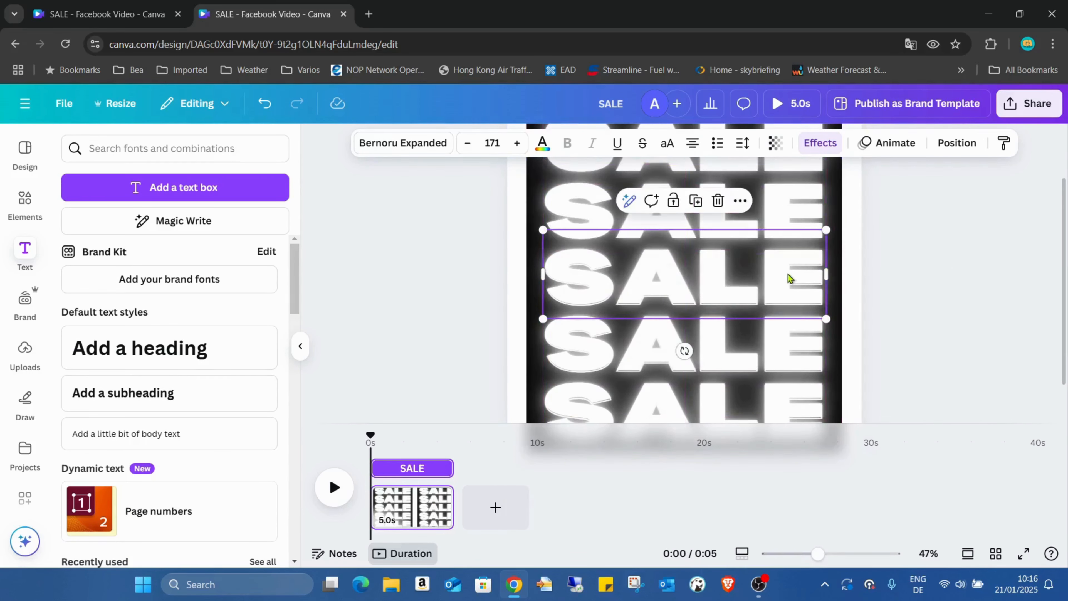
scroll(792, 294, down, 1)
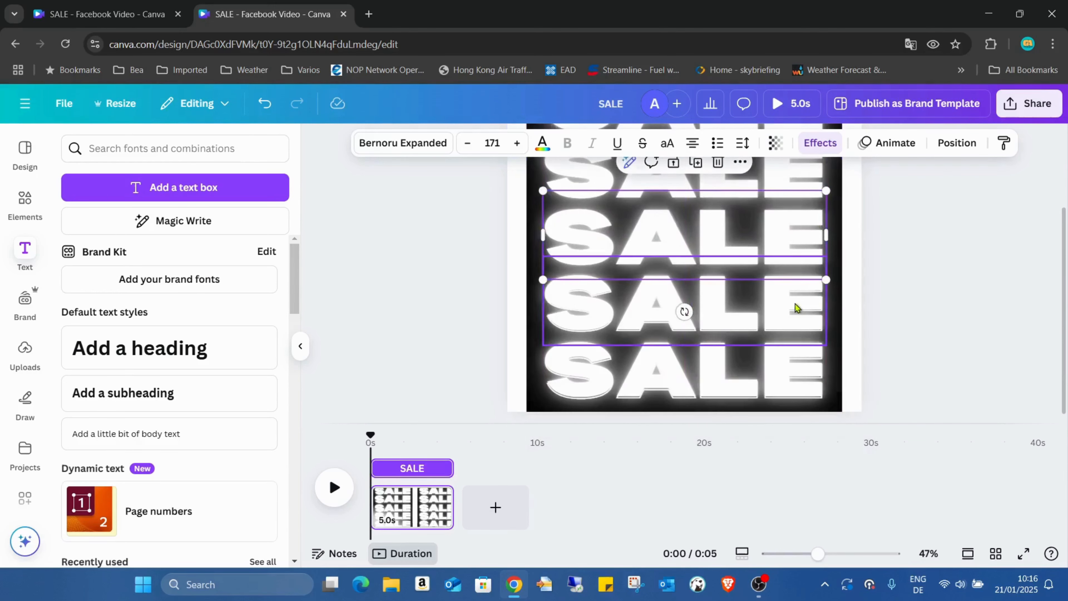
drag(795, 304, 794, 309)
drag(786, 368, 784, 365)
click(863, 320)
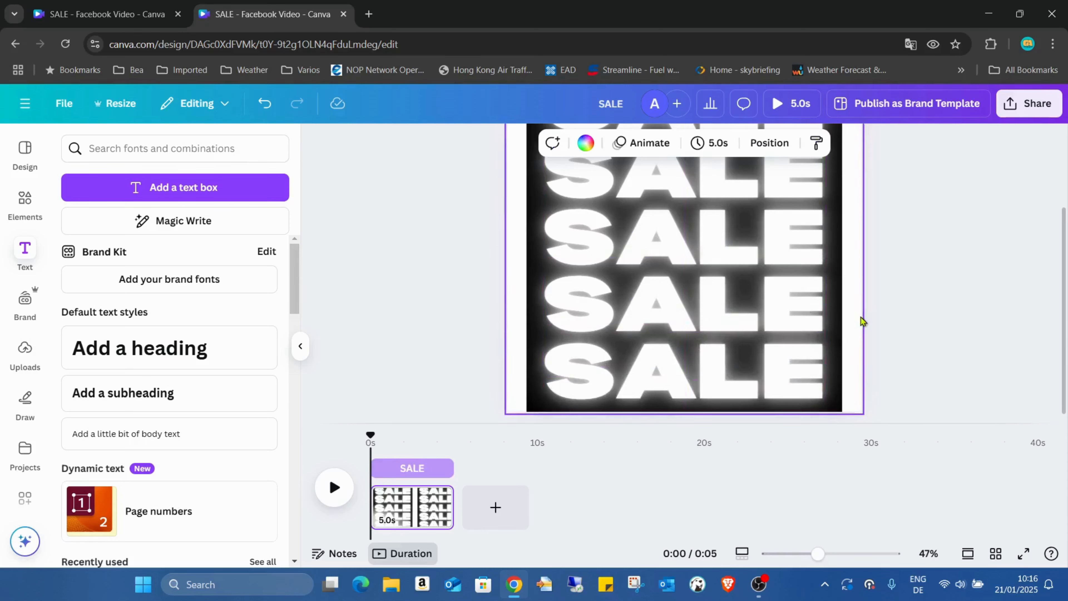
- Trim the timing of the first neon SALE in the column to about the first 0.6 s of the video
scroll(931, 292, up, 1)
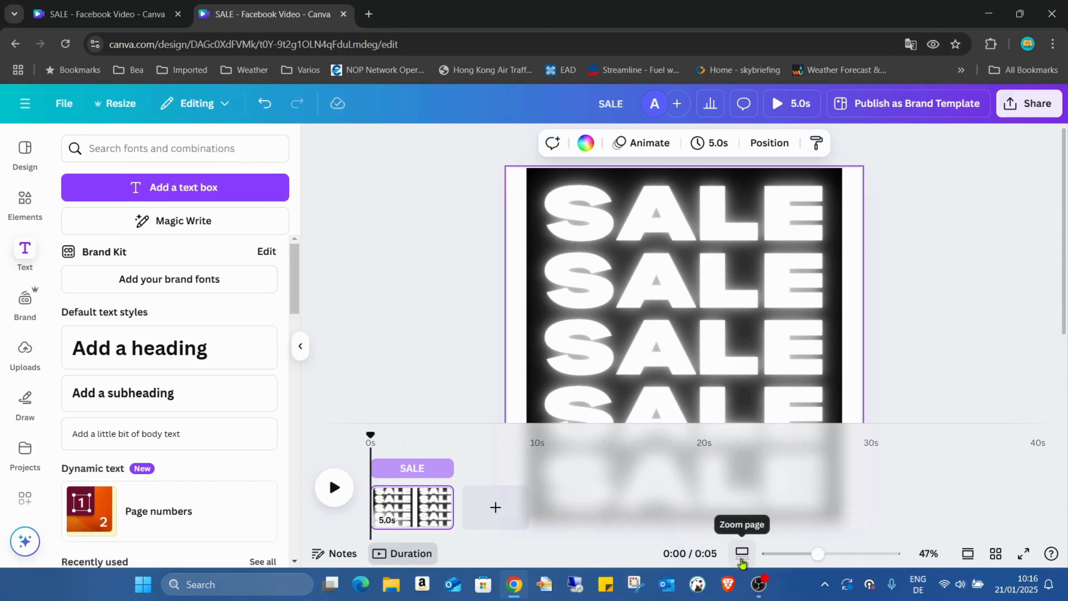
click(741, 553)
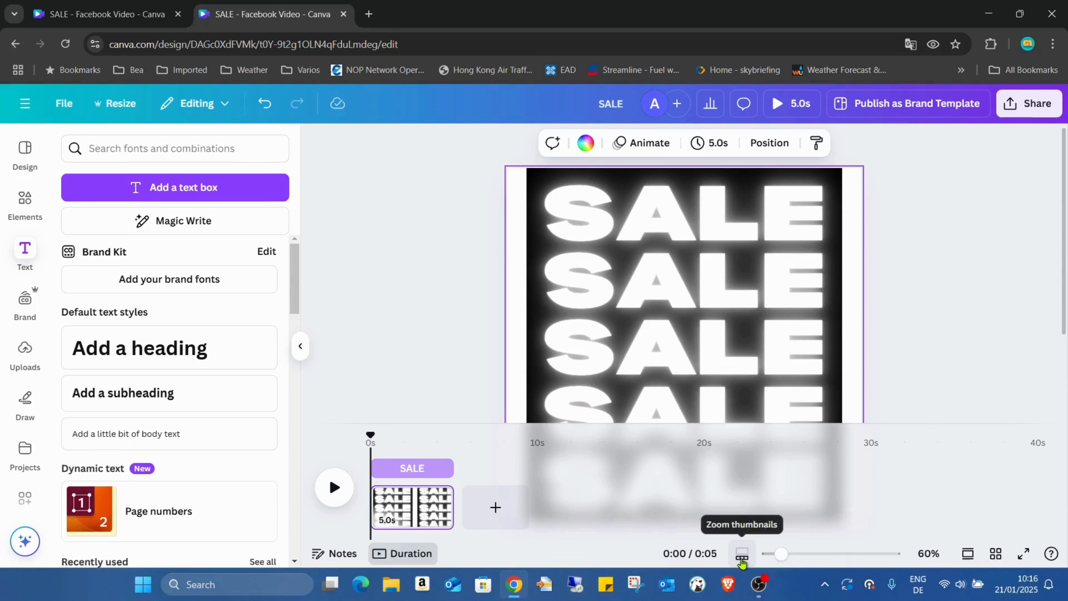
drag(781, 554, 849, 555)
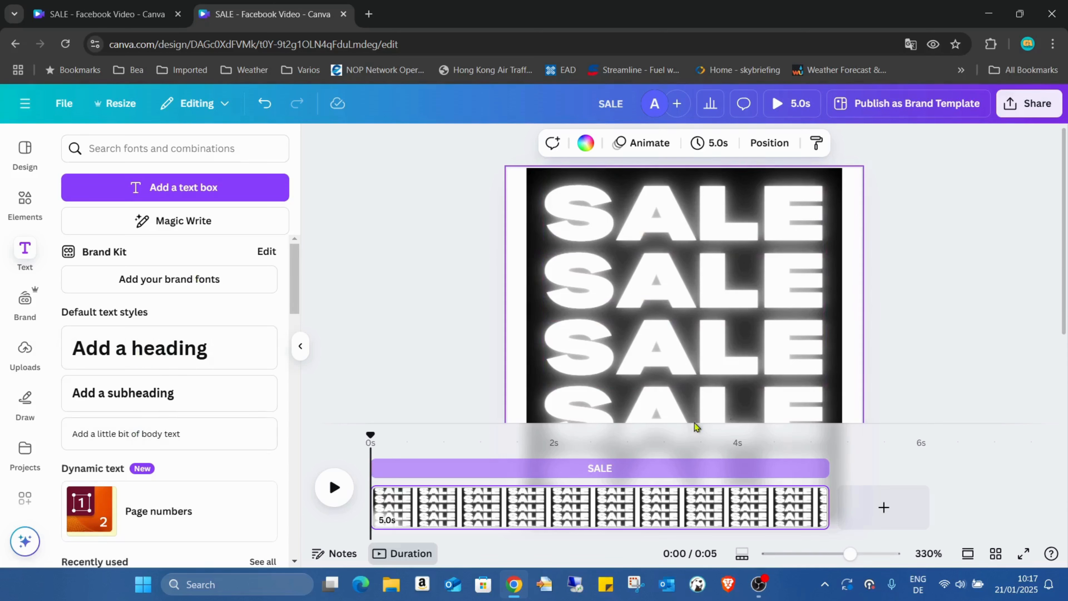
click(646, 240)
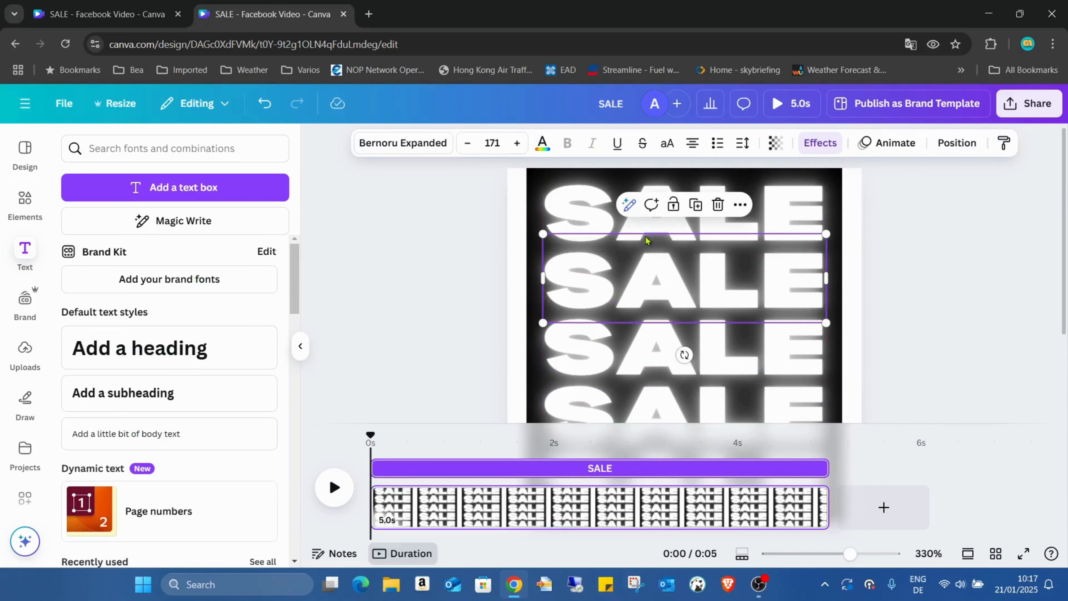
click(614, 210)
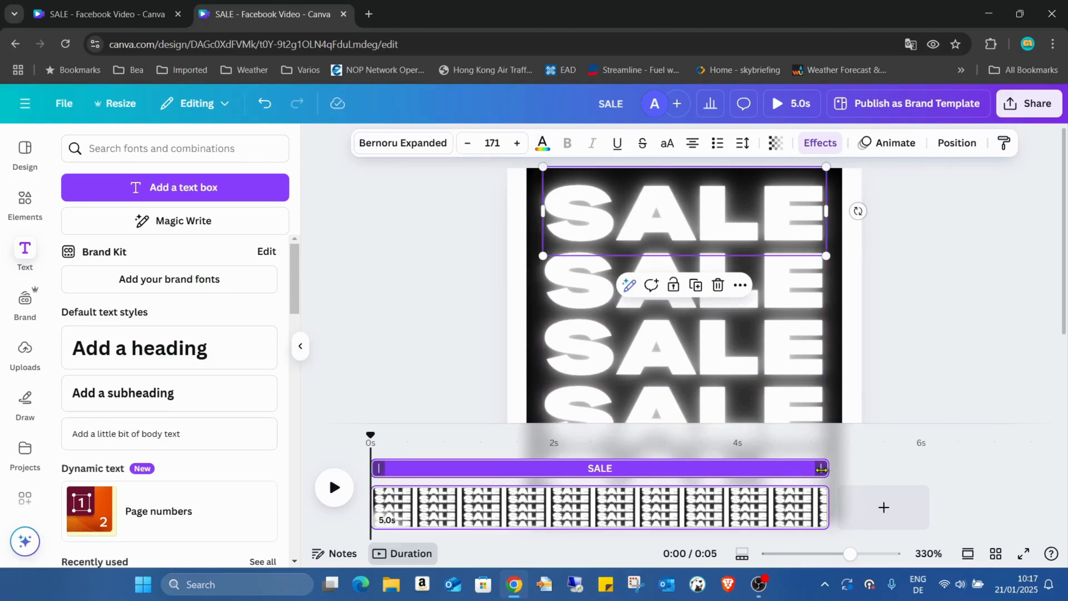
drag(824, 467, 421, 467)
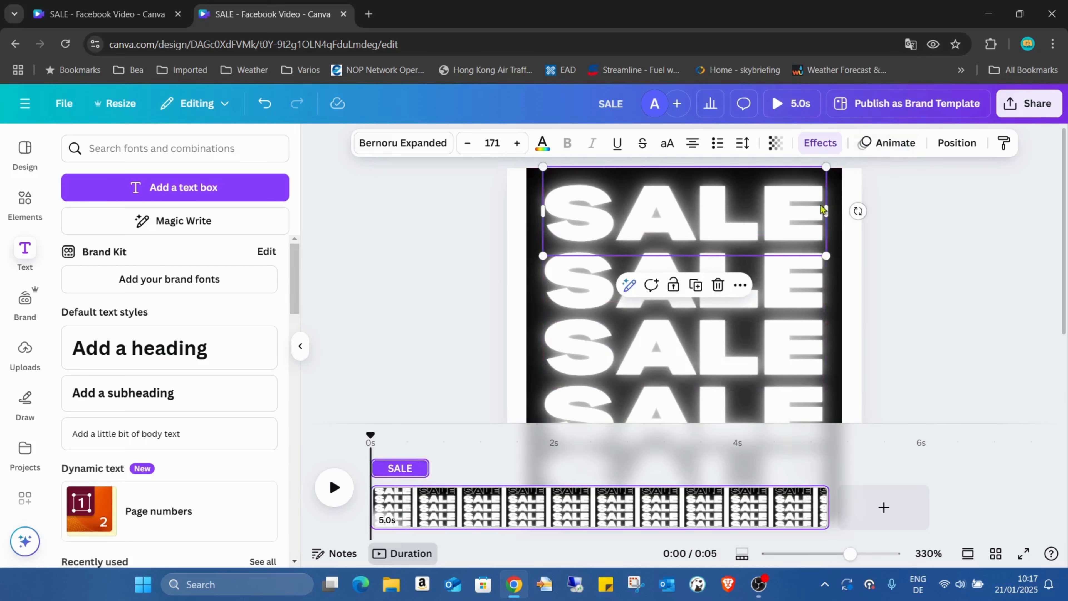
- Trim the second neon SALE's timing to start where the first one ends and stop at about 1.3 s
click(803, 279)
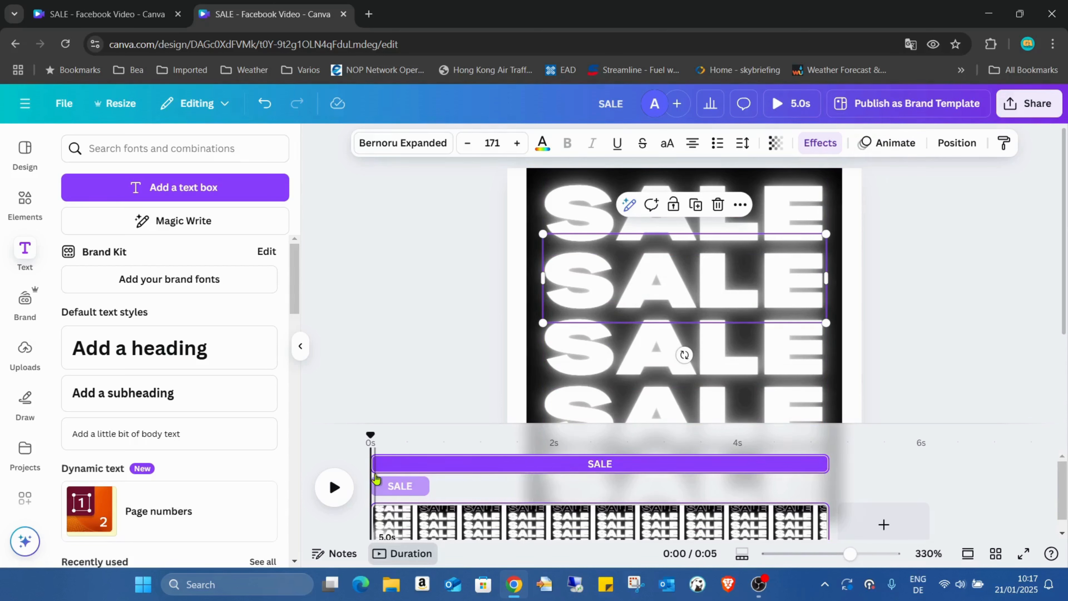
drag(377, 464, 441, 465)
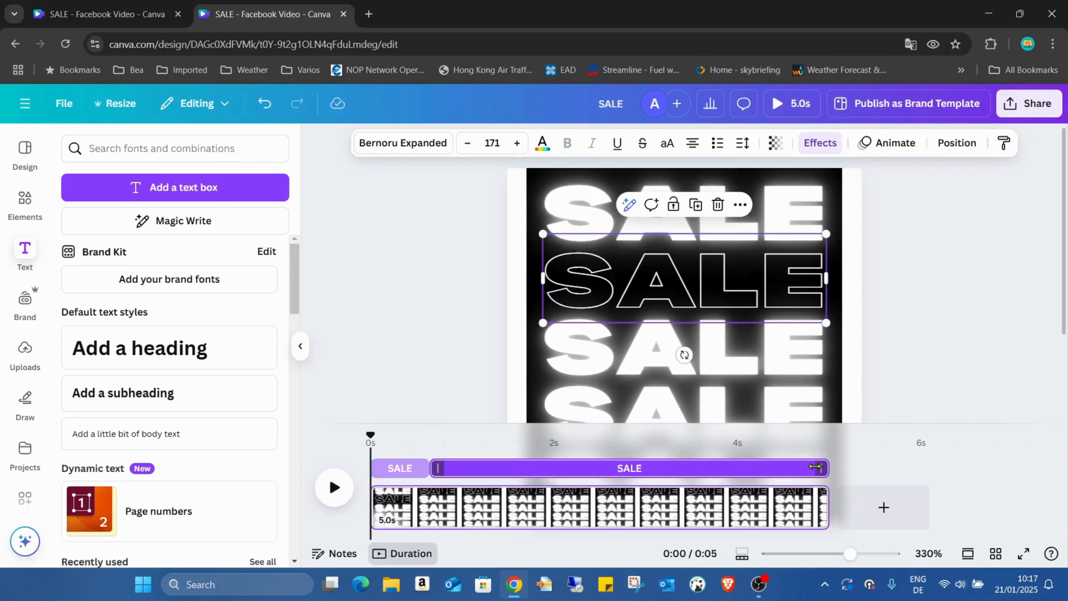
drag(821, 466, 481, 472)
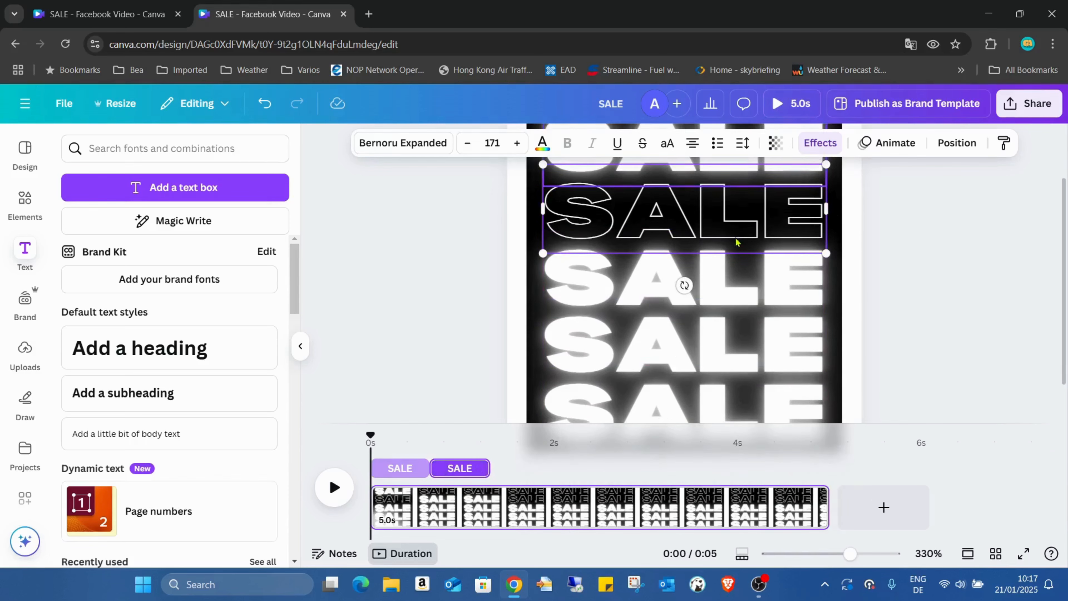
- Trim the third neon SALE's timing to run from the second one's end to about 1.9 s
click(733, 290)
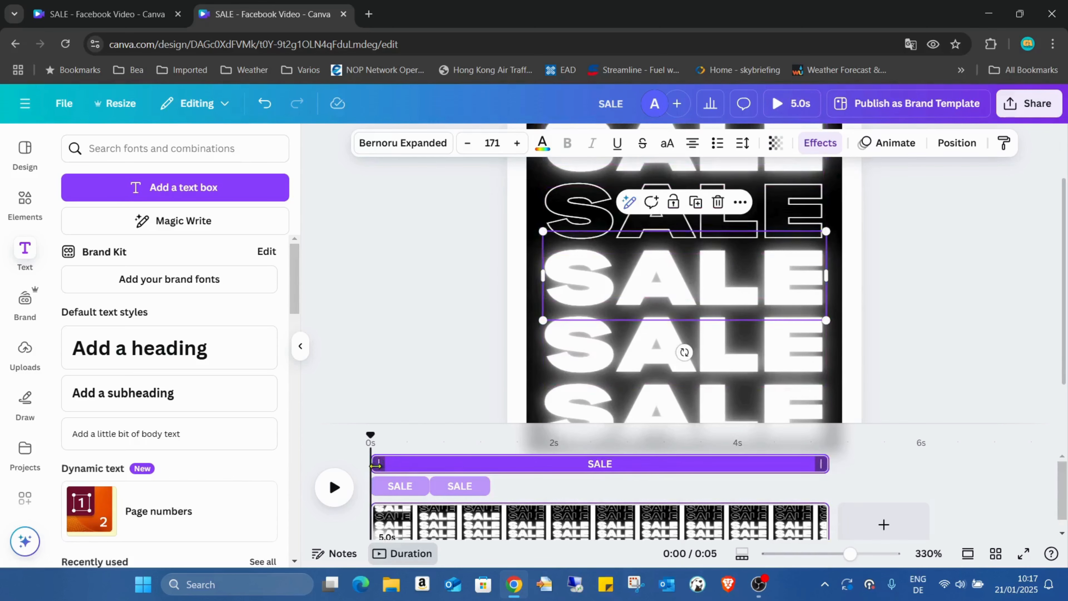
drag(374, 463, 491, 463)
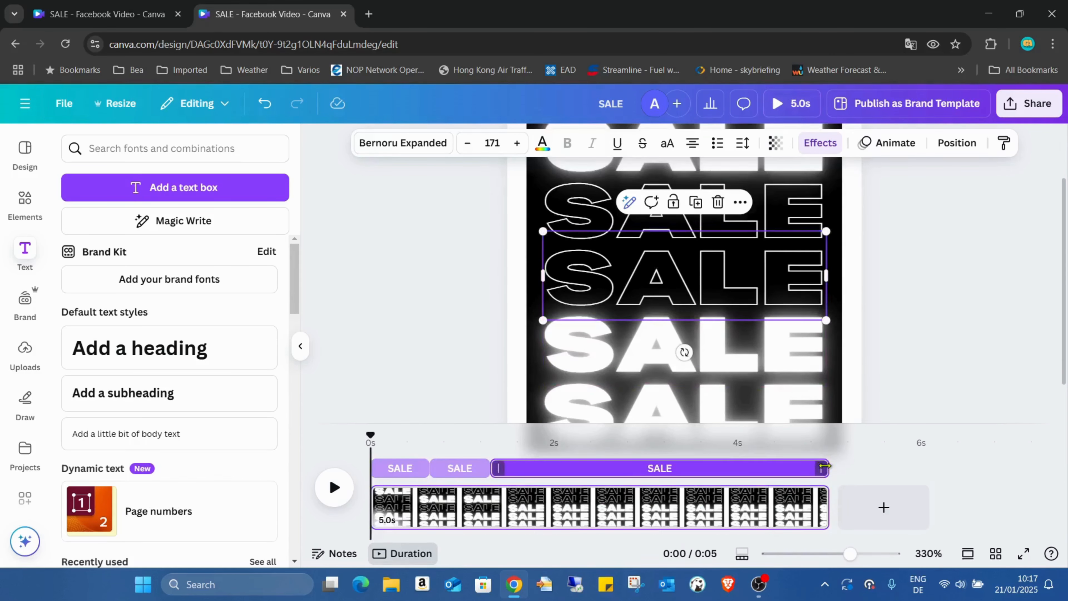
drag(824, 466, 545, 462)
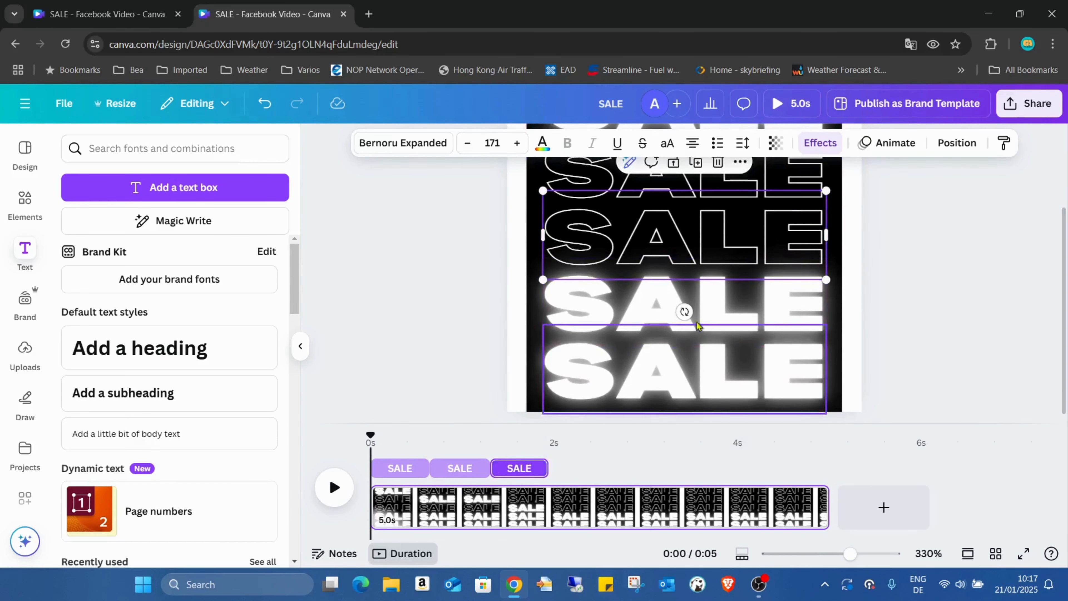
- Trim the fourth neon SALE's timing to start where the third one ends and stop at about 2.6 s
click(696, 325)
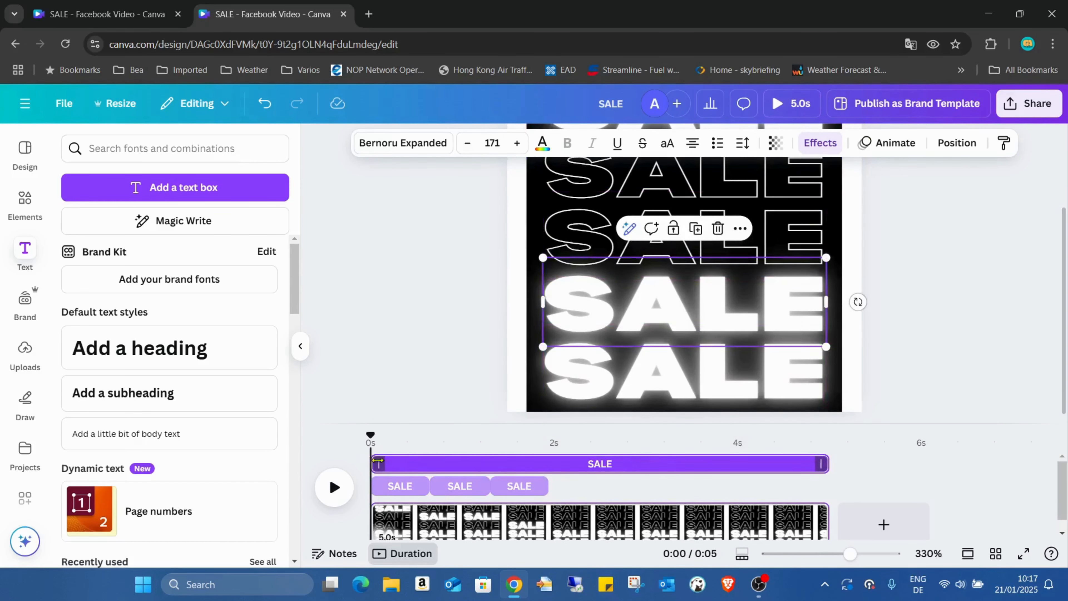
drag(378, 461, 549, 463)
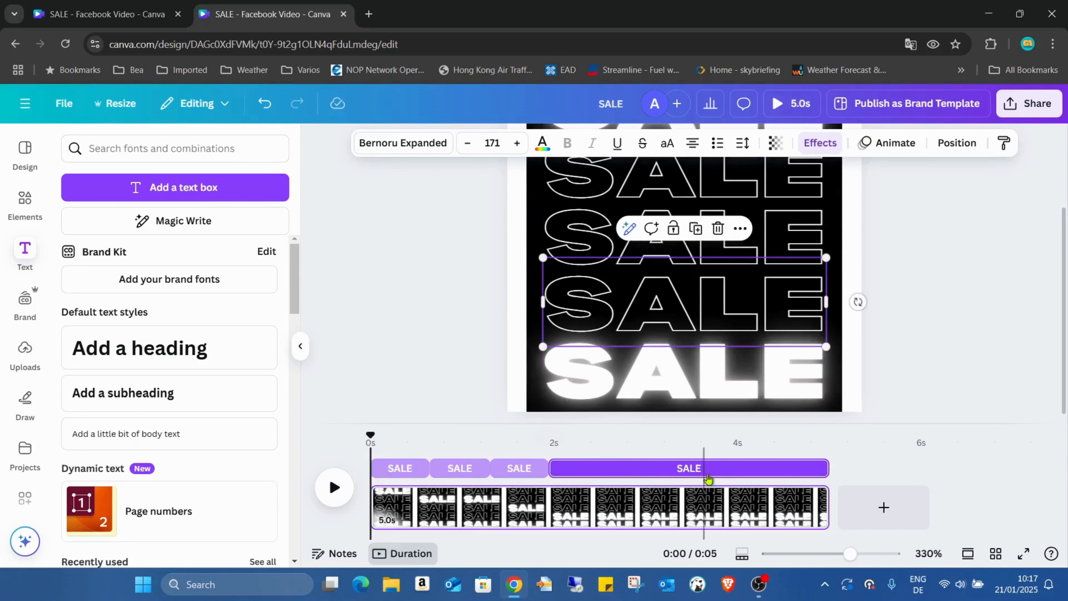
drag(827, 467, 608, 467)
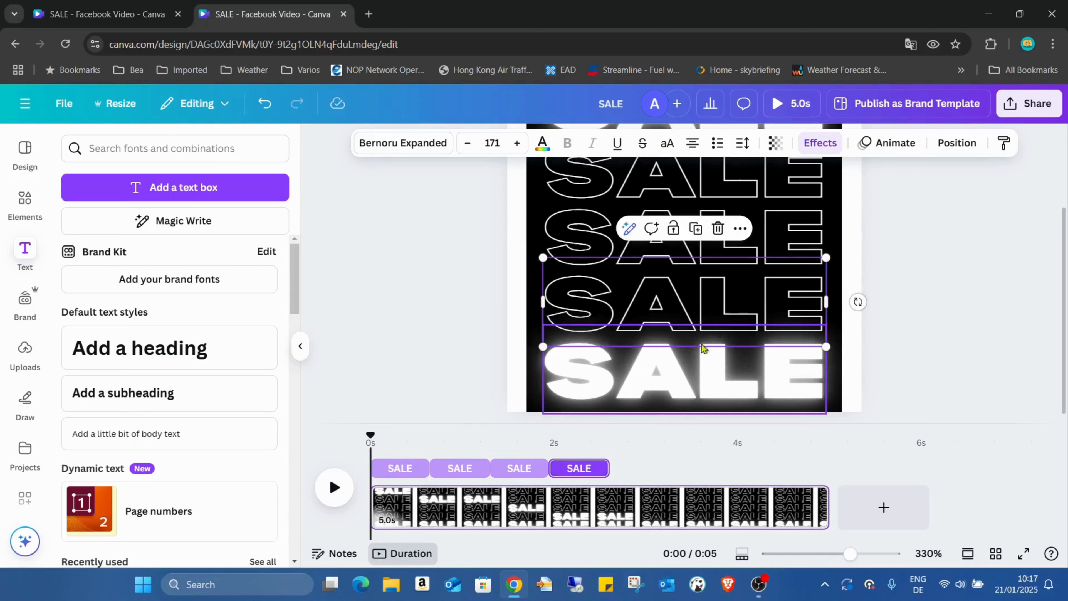
- Trim the fifth neon SALE's timing to run from the fourth one's end to about 3.2 s, and shorten the page to 3.2 s
click(745, 386)
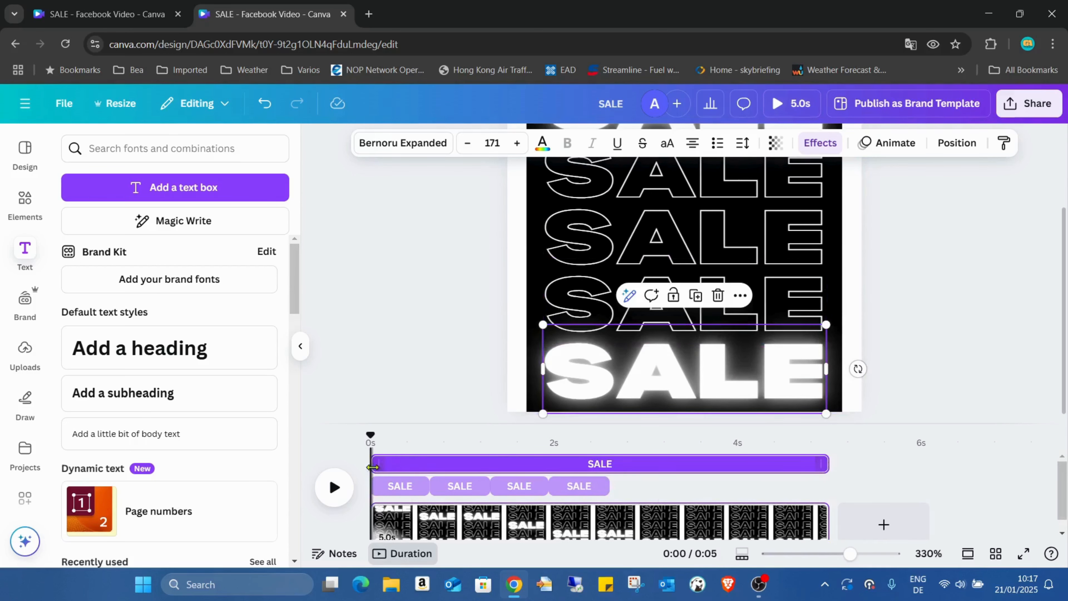
drag(372, 463, 606, 464)
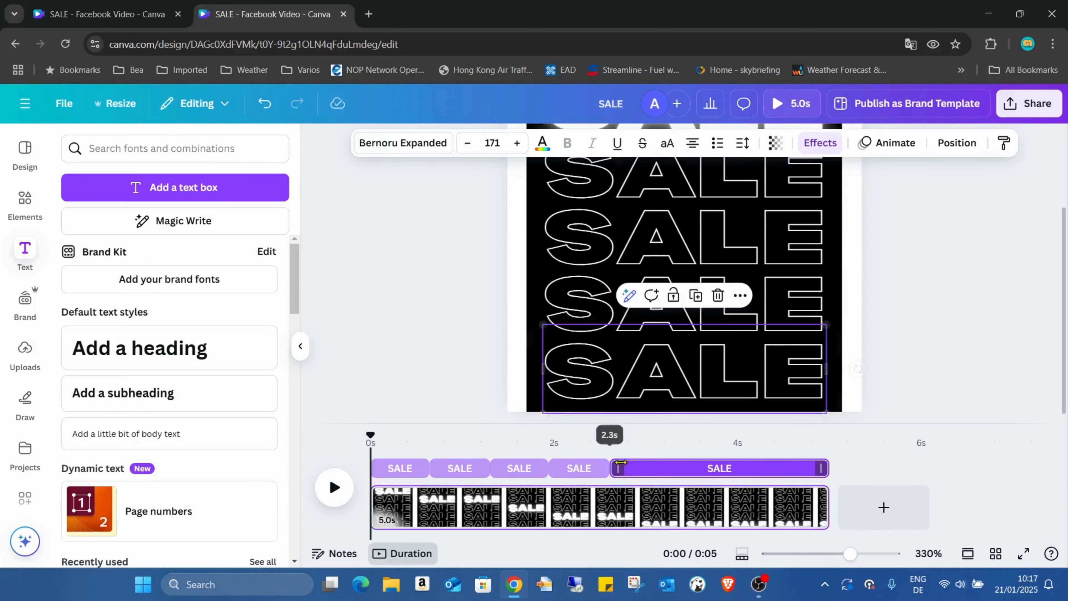
drag(828, 465, 670, 461)
click(796, 515)
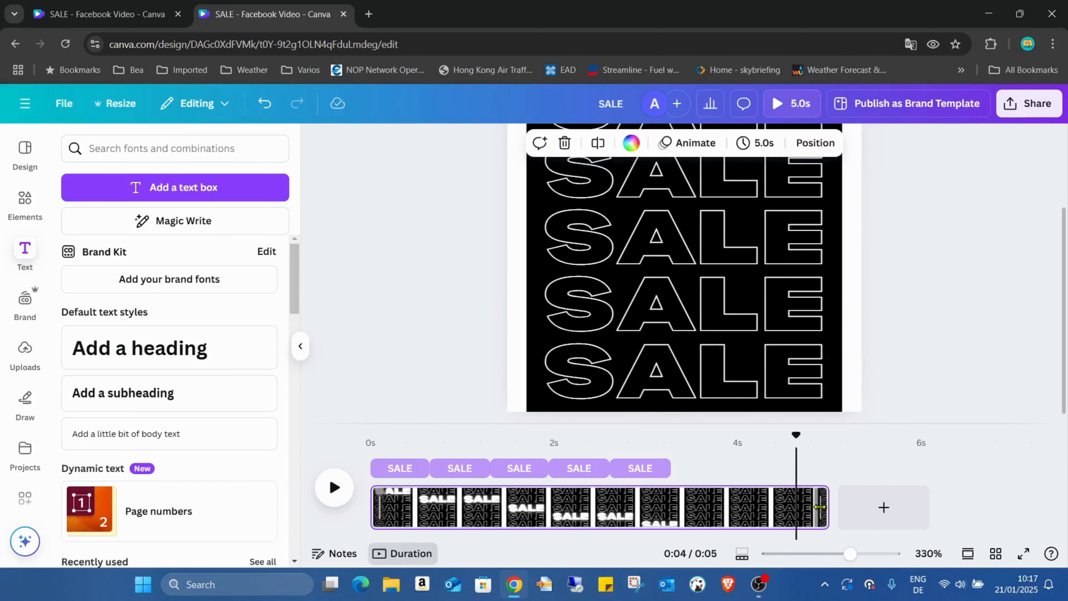
drag(822, 505, 668, 502)
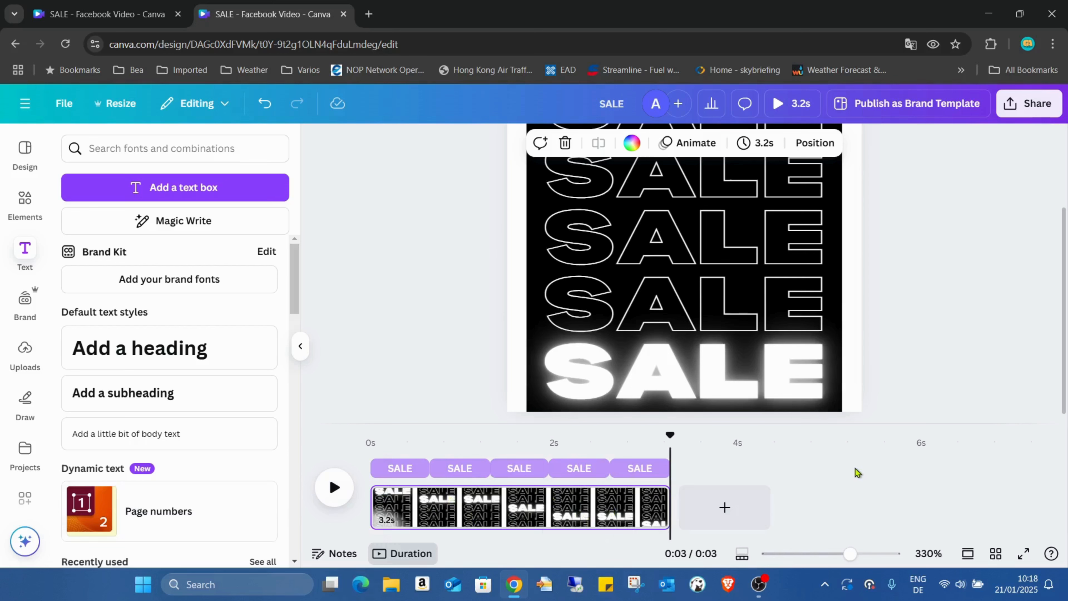
- Preview the 3.2 s video to check the neon SALE texts lighting up in sequence, and return to the editor
click(1023, 553)
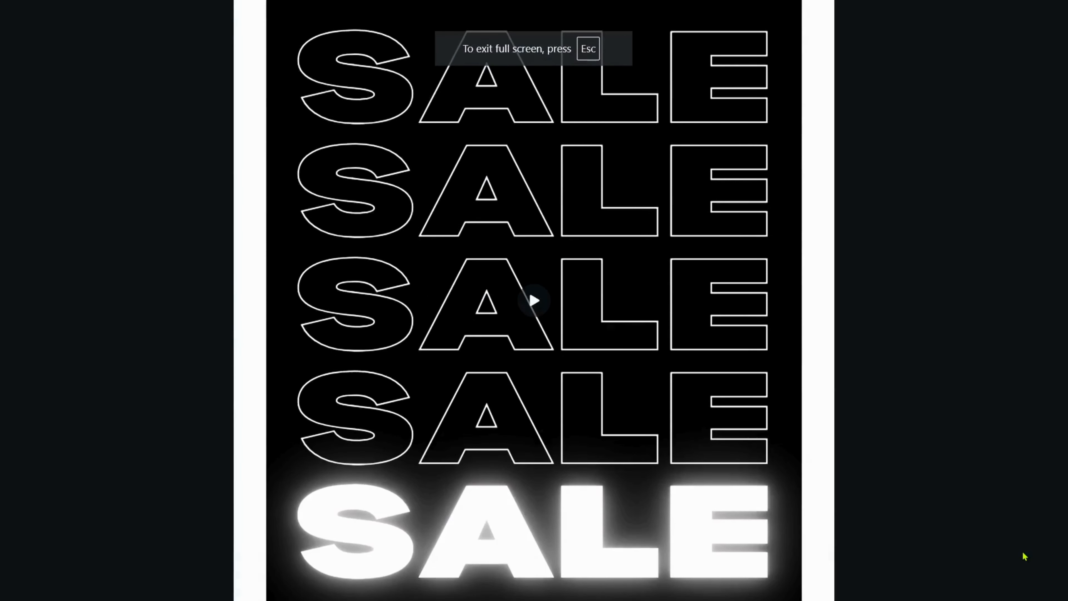
key(Escape)
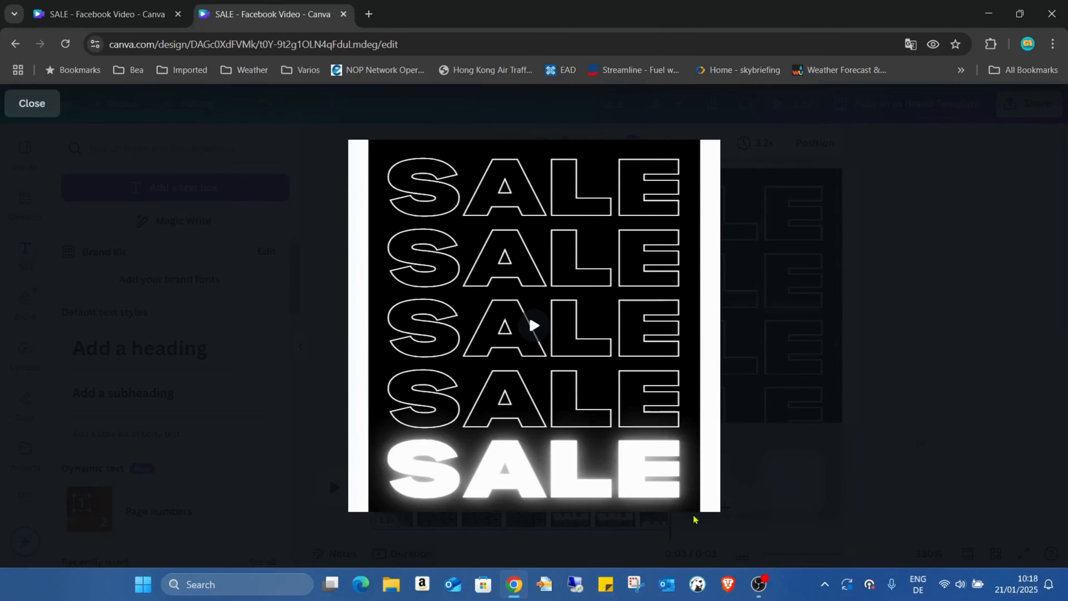
click(533, 325)
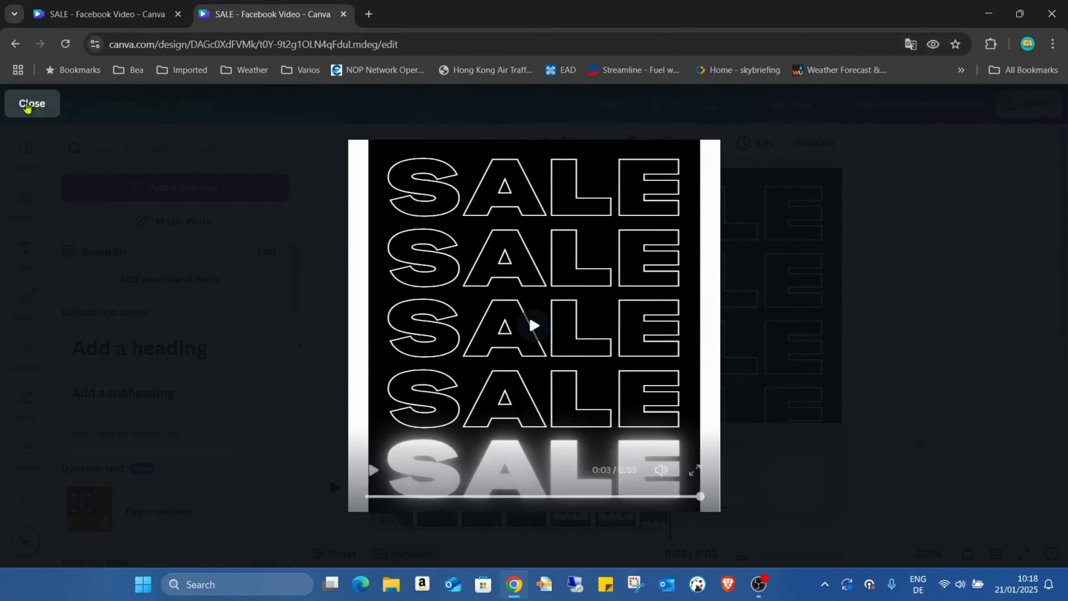
click(27, 107)
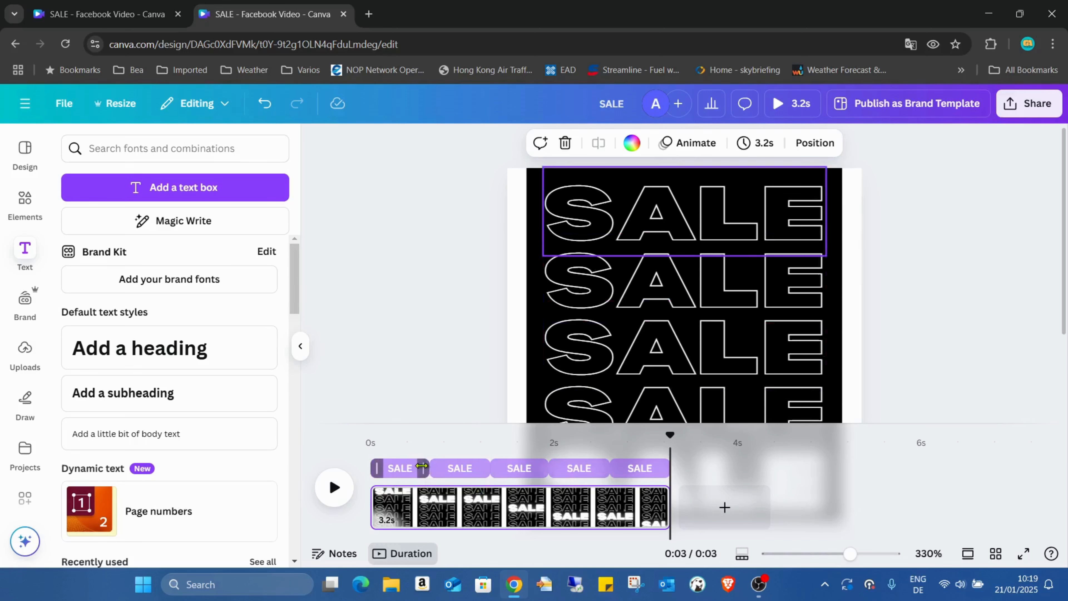
- Add the recently used photo of the woman with shopping bags and move it to the top layer above all SALE texts
drag(850, 554, 822, 554)
click(932, 361)
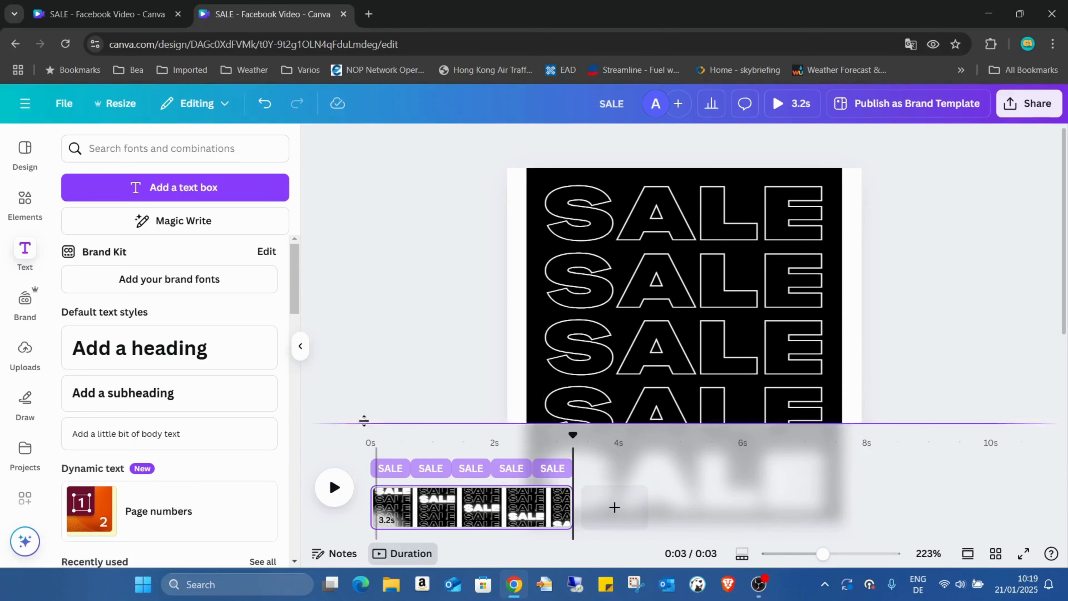
scroll(996, 358, down, 3)
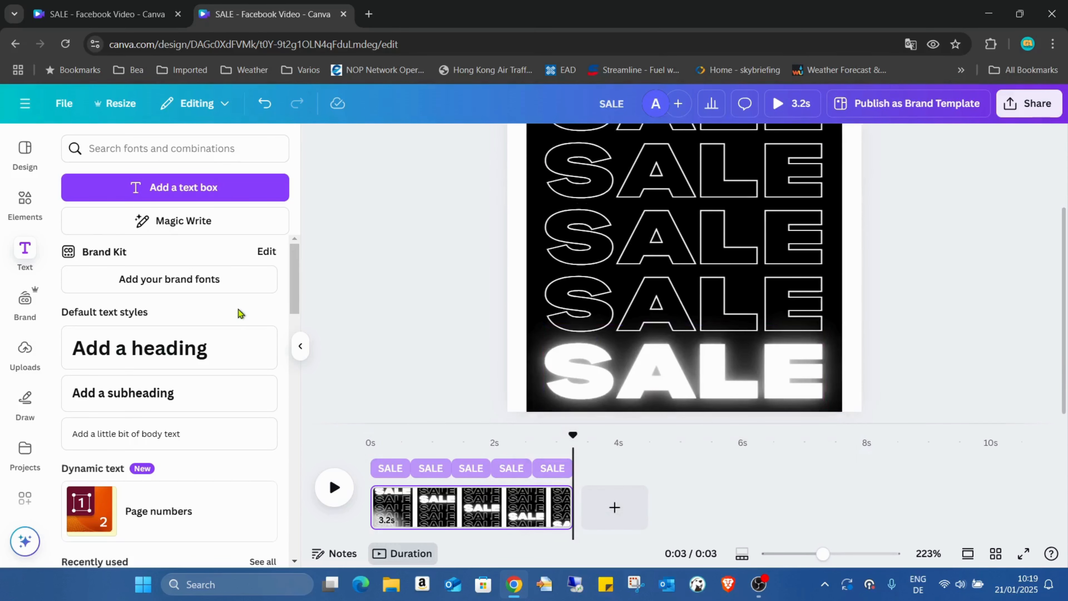
click(11, 215)
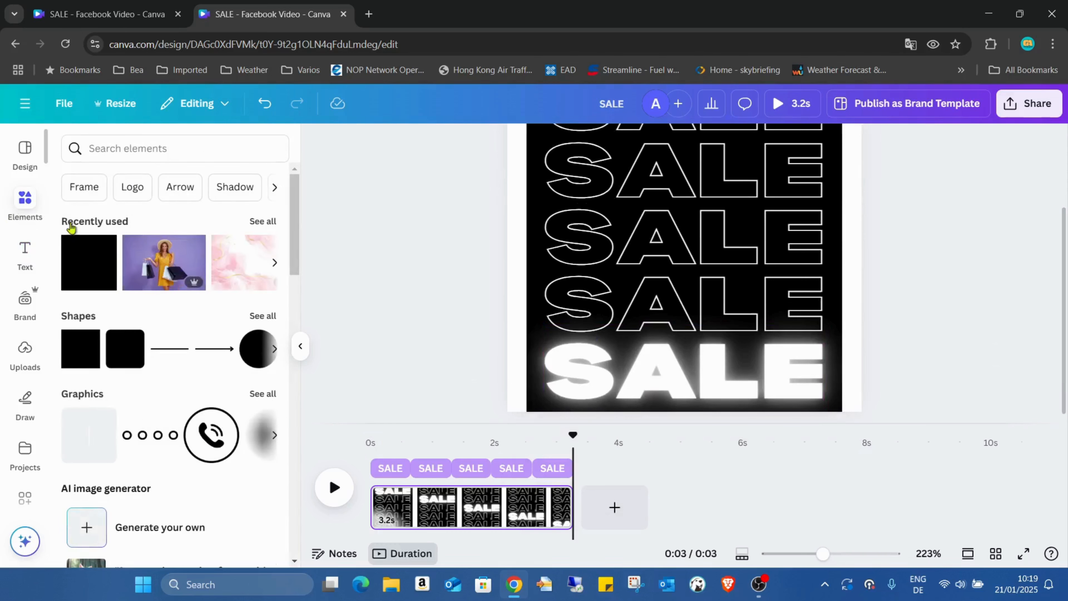
click(174, 267)
scroll(888, 269, up, 1)
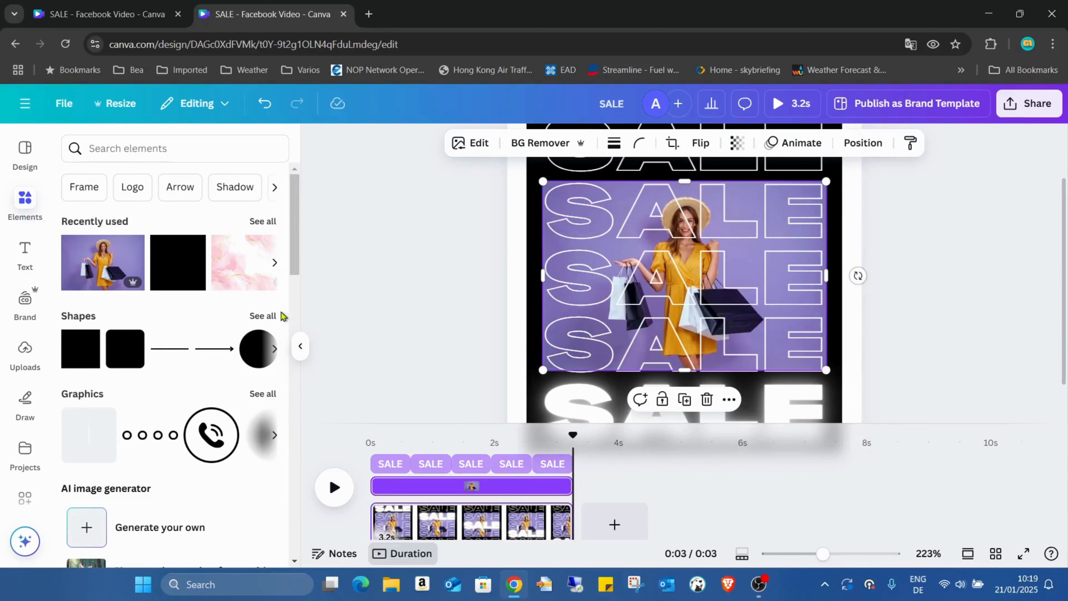
click(866, 143)
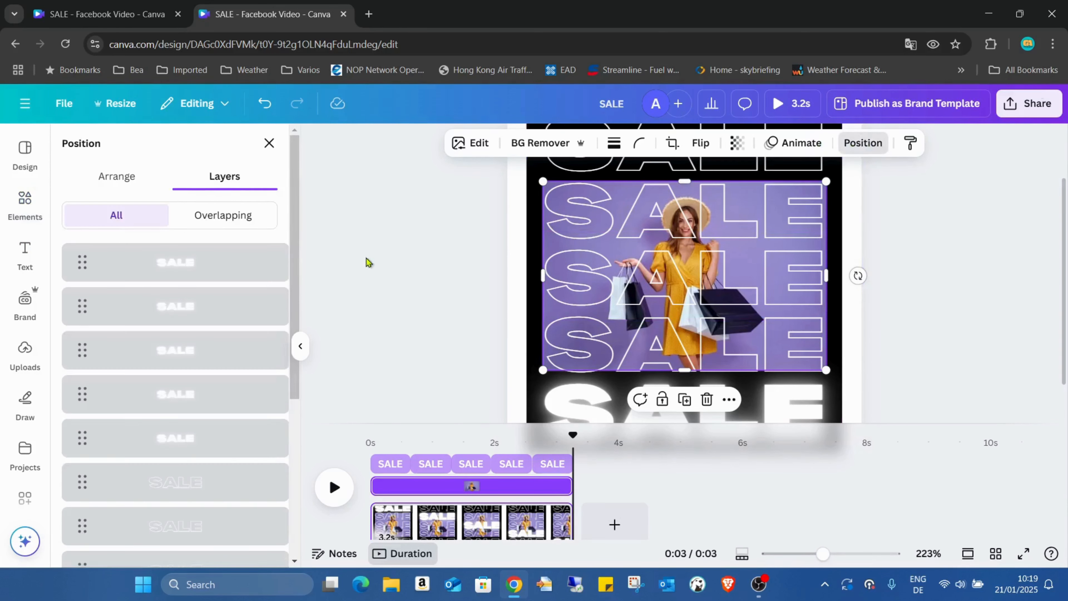
scroll(231, 373, down, 3)
drag(181, 438, 177, 261)
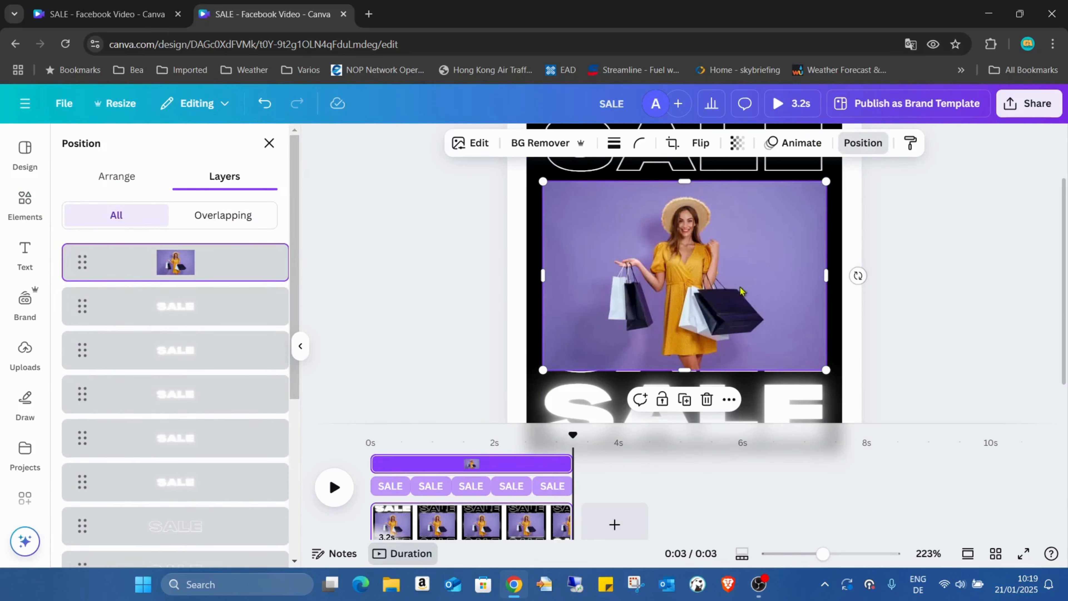
- Remove the woman photo's background, enlarge the cutout beyond the page width and centre it at the page's lower edge over the SALE texts
click(554, 145)
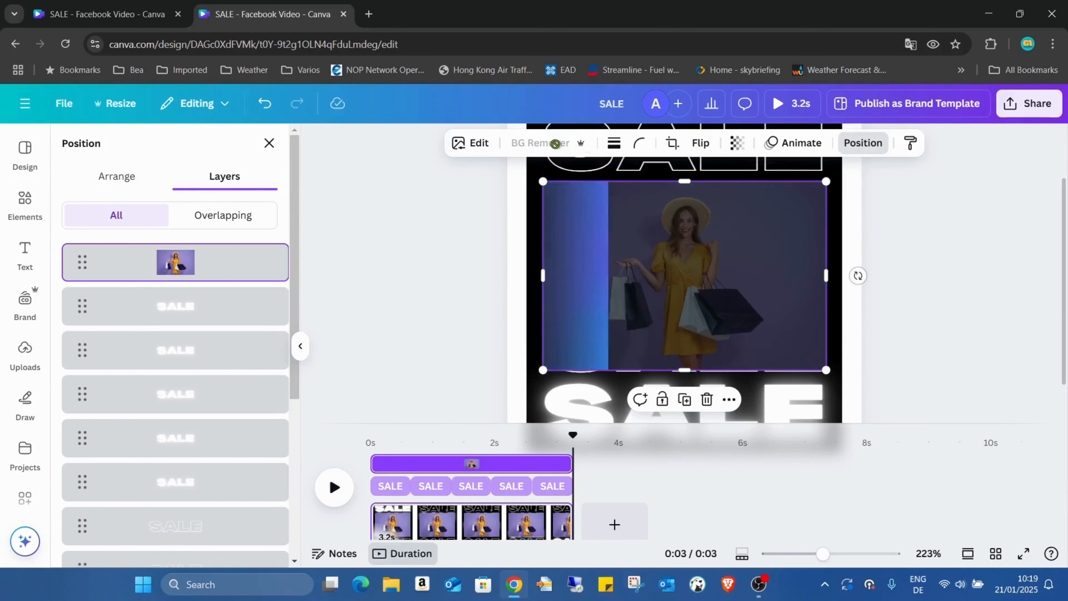
drag(788, 243, 769, 290)
drag(816, 236, 1011, 126)
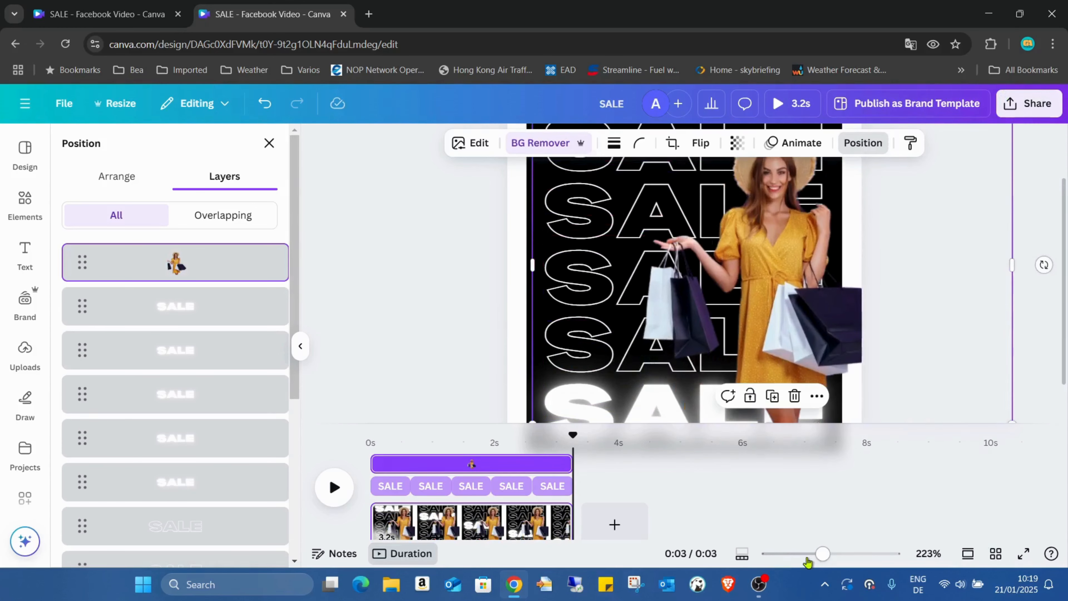
drag(823, 553, 808, 553)
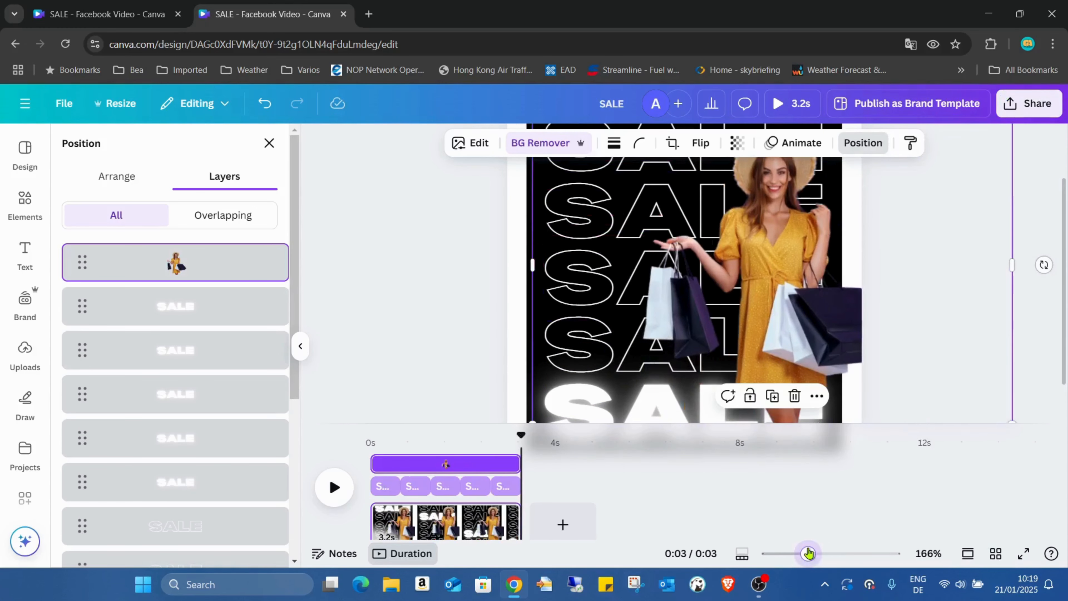
click(741, 554)
drag(816, 556, 795, 565)
drag(734, 263, 697, 273)
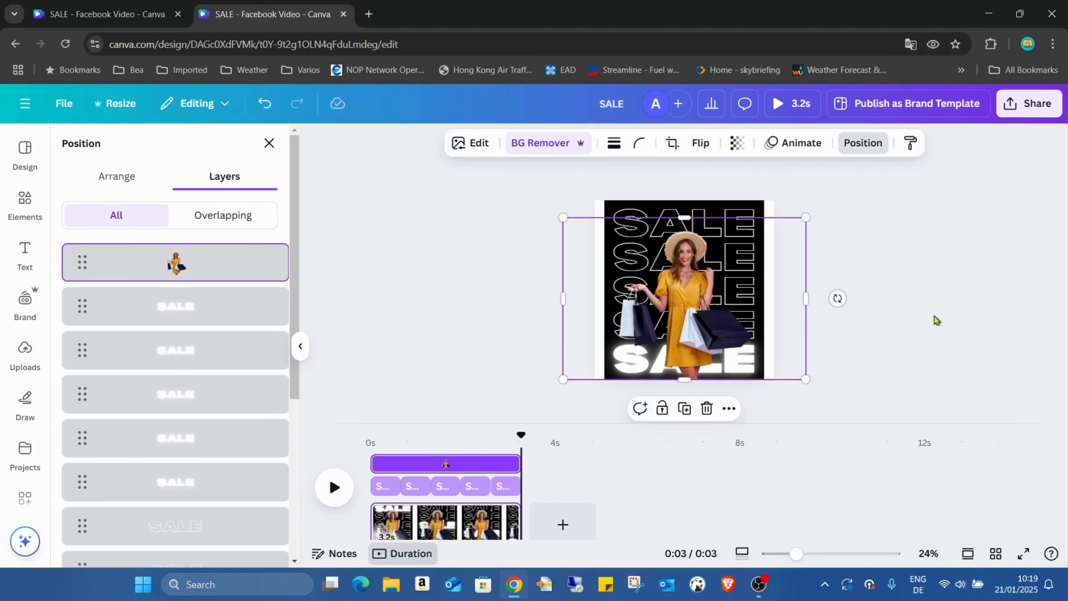
- Preview the video full screen with the woman in front of the SALE texts, and return to the editor
click(1022, 555)
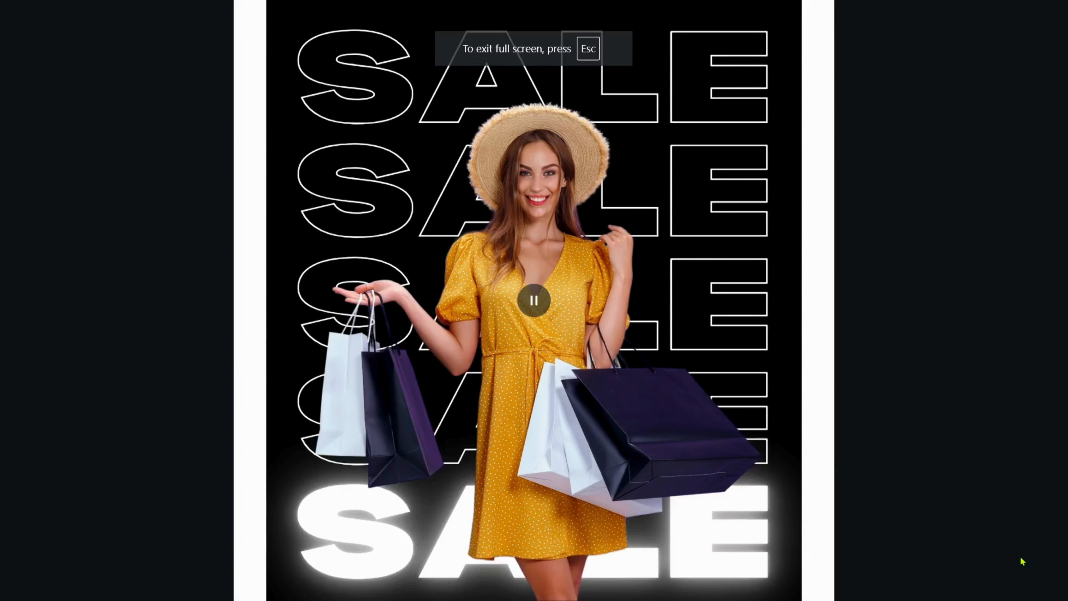
key(Escape)
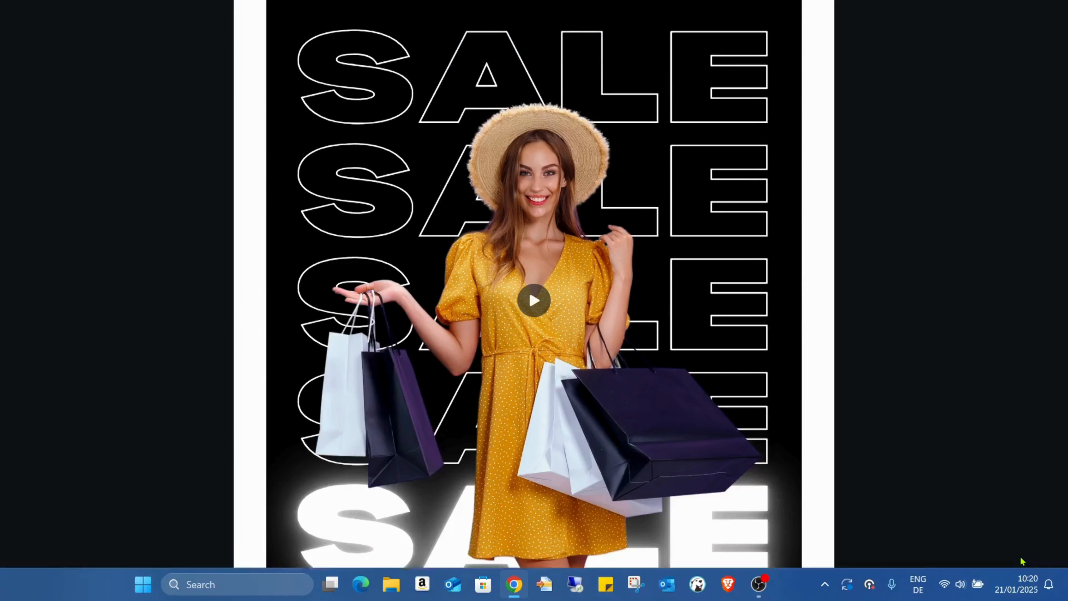
click(22, 102)
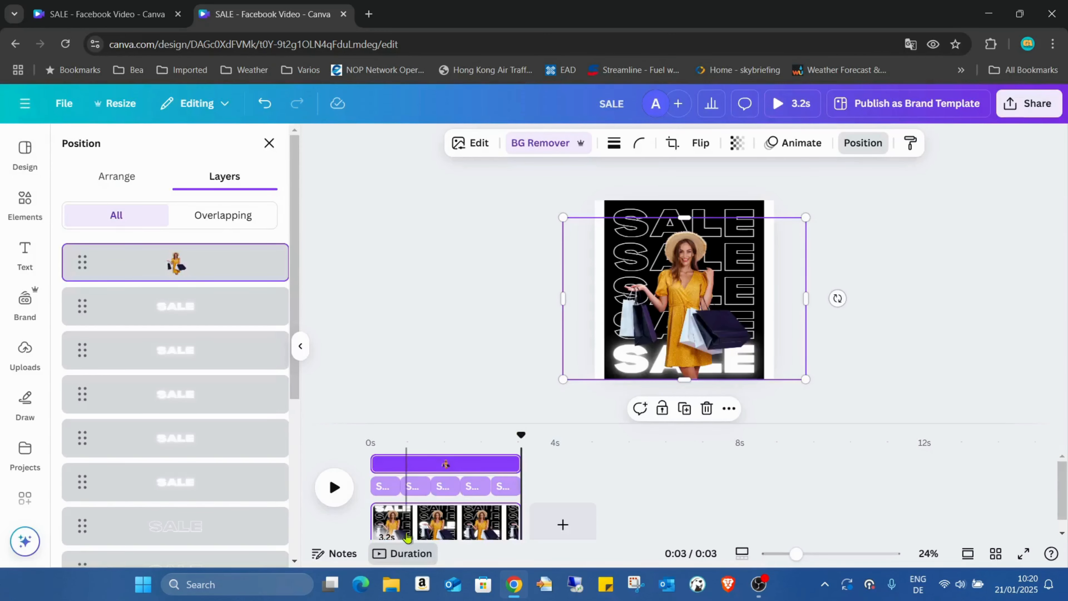
- Duplicate the finished page twice so the light-up sequence runs three times in a row
right_click(454, 530)
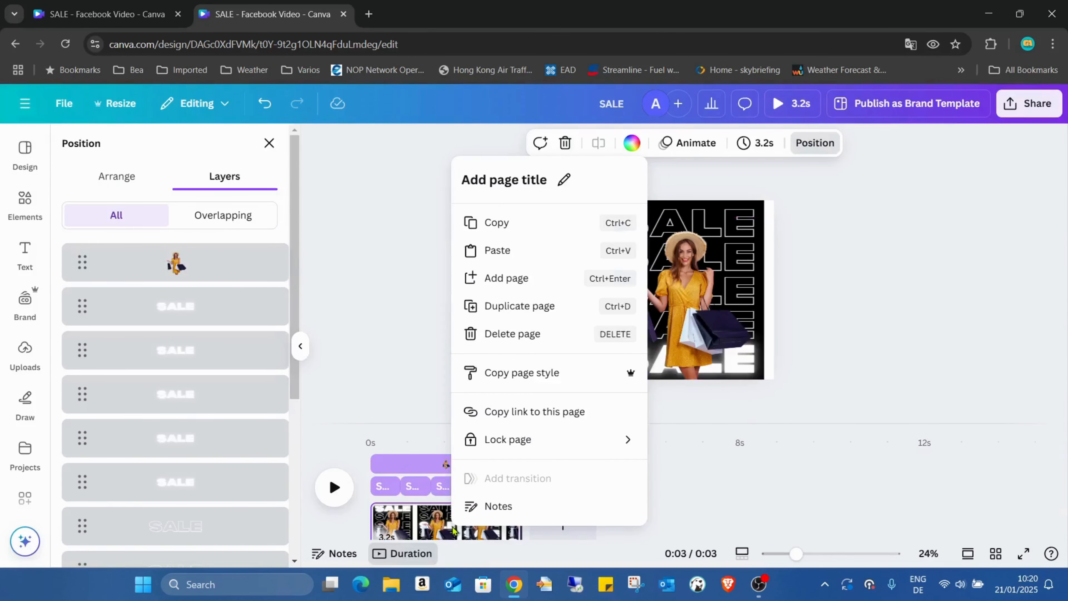
click(583, 306)
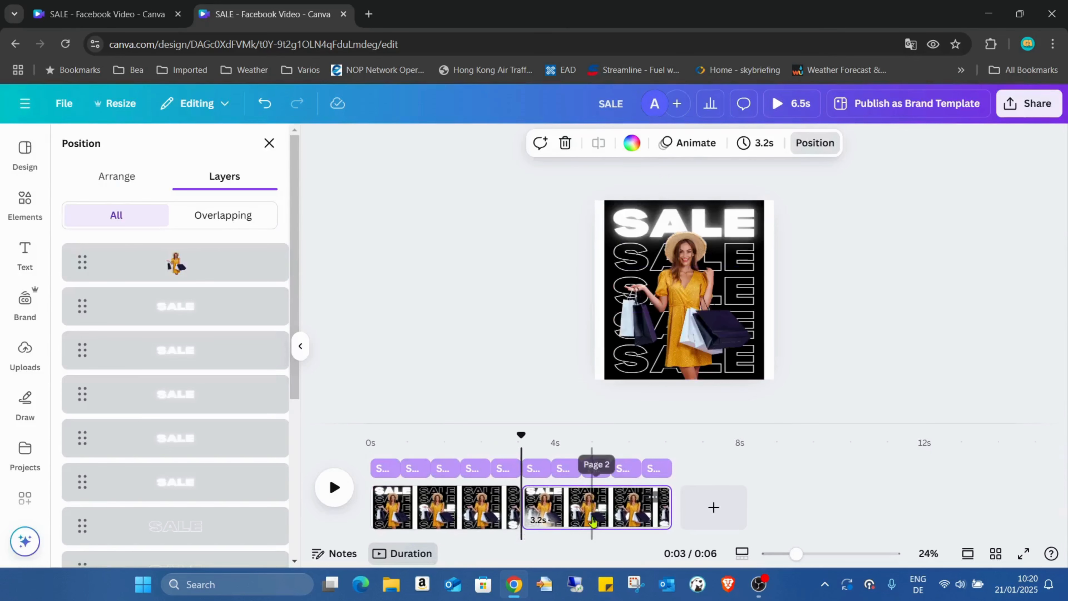
right_click(592, 522)
click(689, 270)
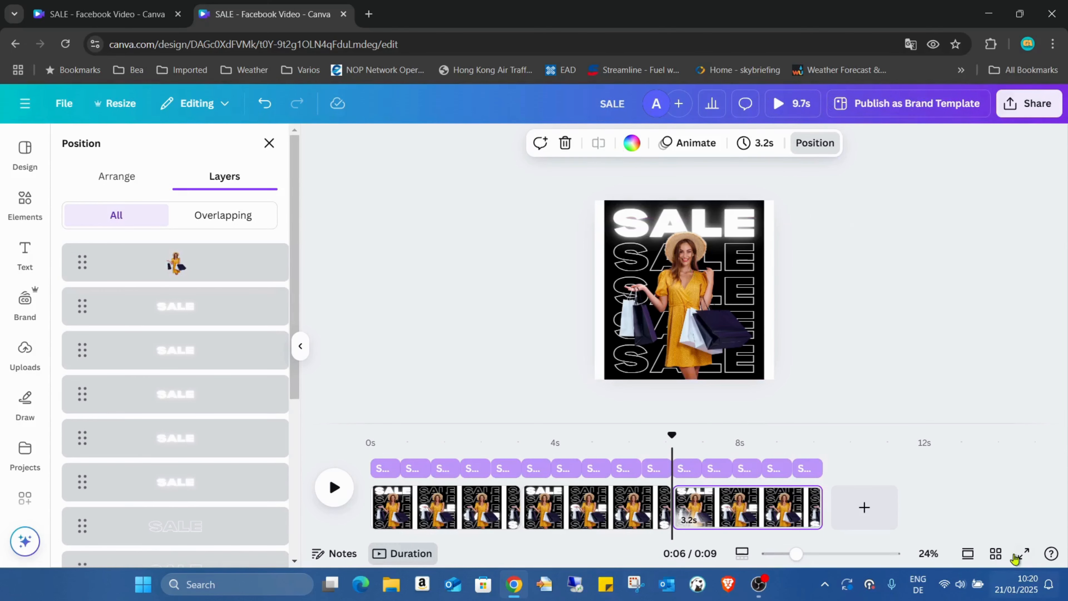
- Play the full-screen preview of the three-page video and replay it from the start
click(1023, 553)
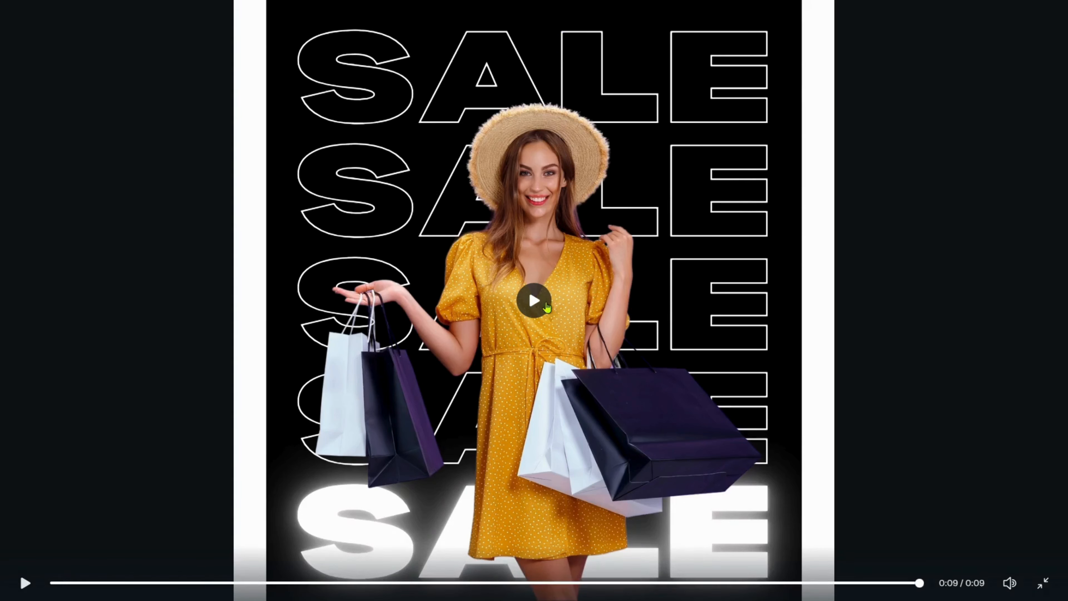
click(534, 300)
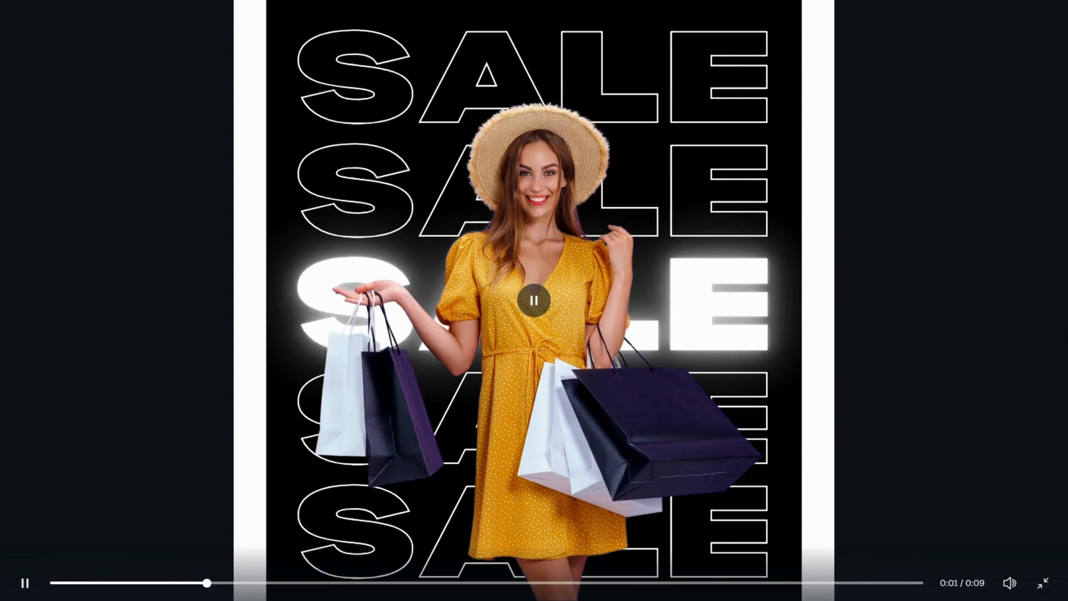